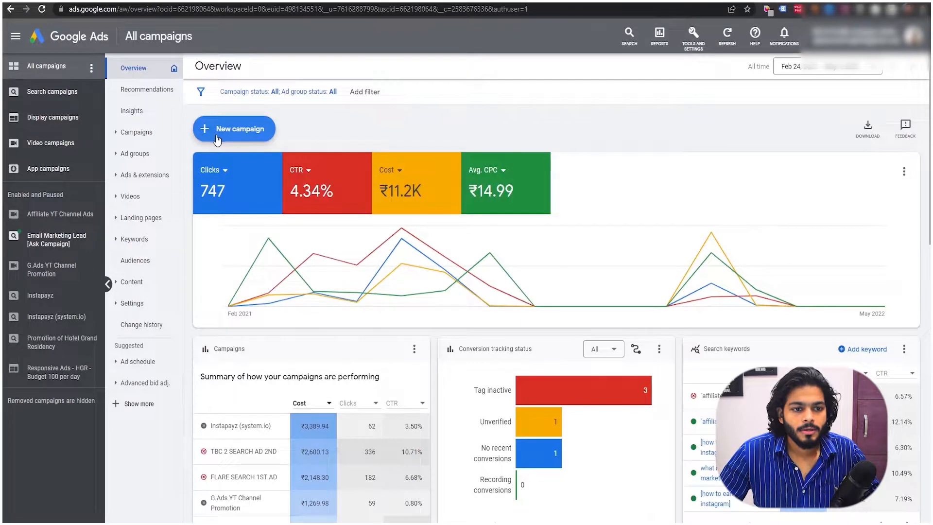
Create a new campaign with the Website traffic objective and the Search campaign type, and continue to its campaign settings.
left_click(224, 139)
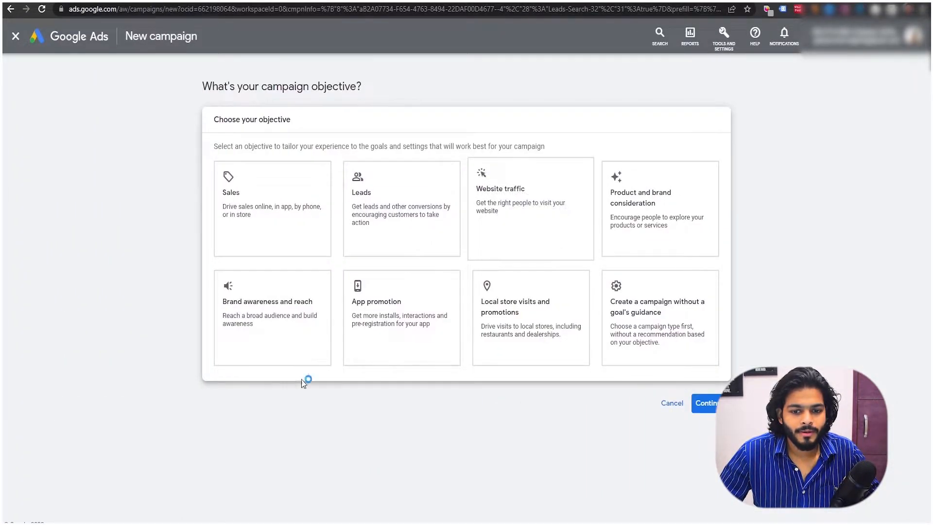
left_click(581, 168)
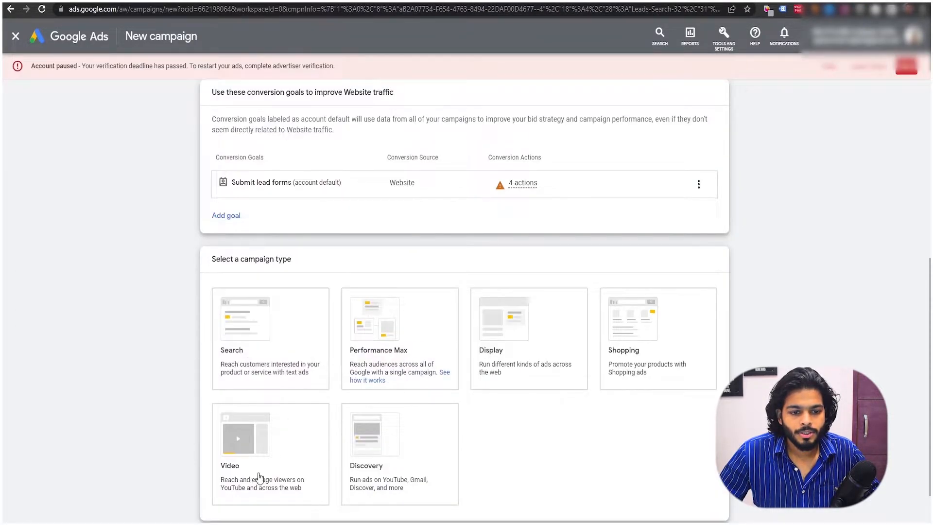
left_click(284, 295)
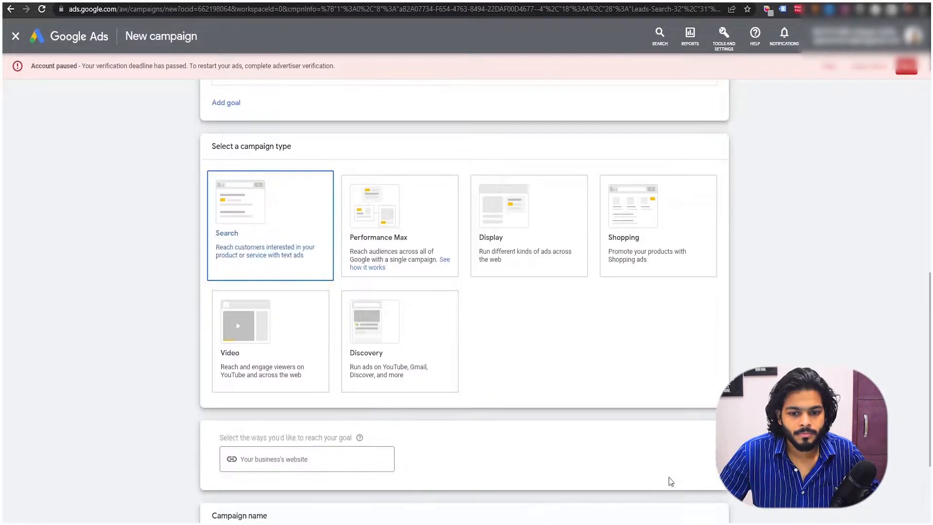
left_click(718, 476)
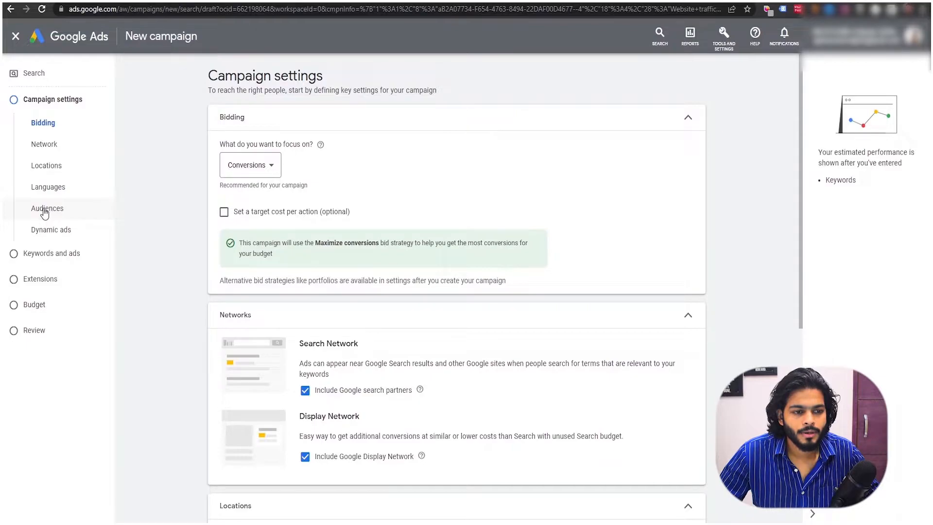
Go to the Audience segments section of the campaign settings and search the segments for "email marketing".
left_click(45, 210)
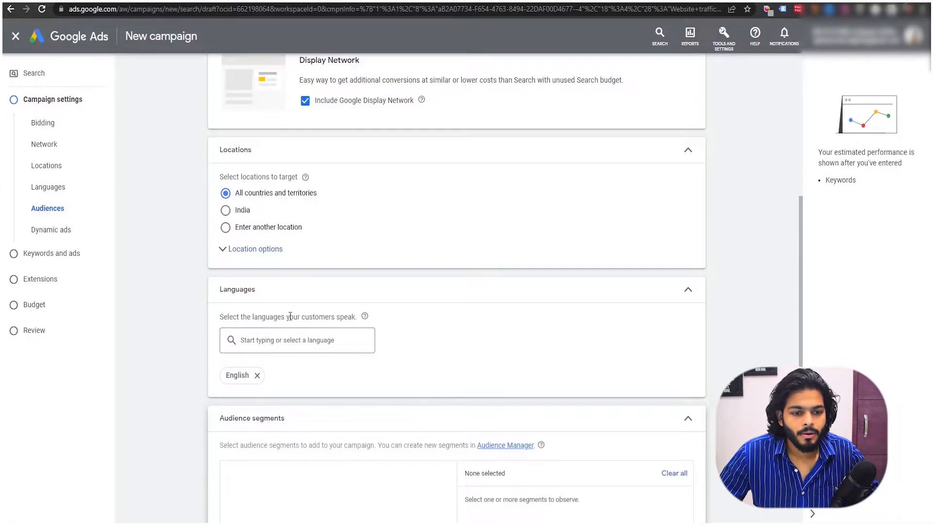
scroll(291, 316, "down", 3)
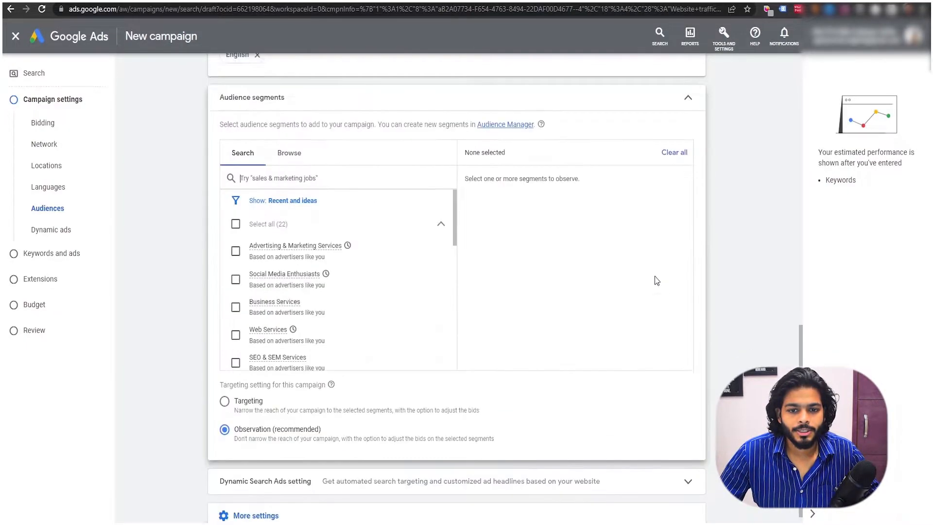
scroll(655, 278, "down", 1)
scroll(530, 111, "up", 1)
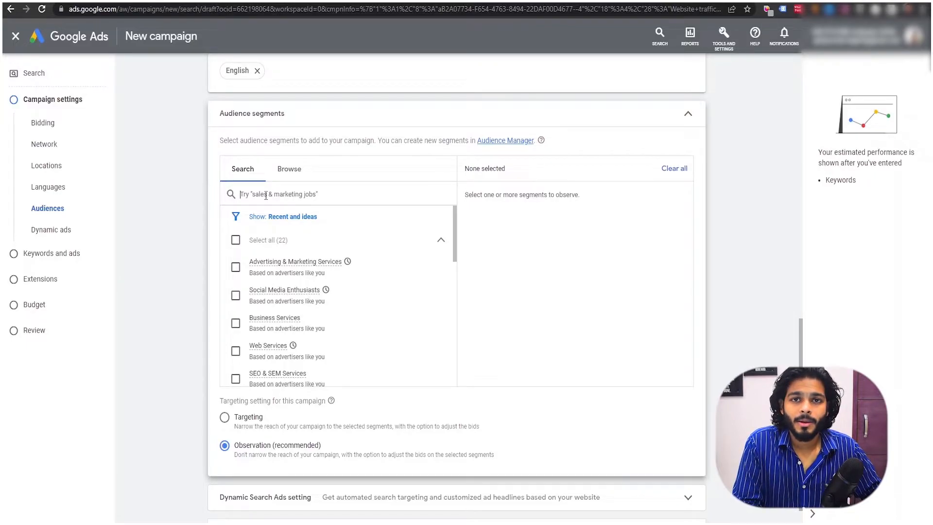
type("email")
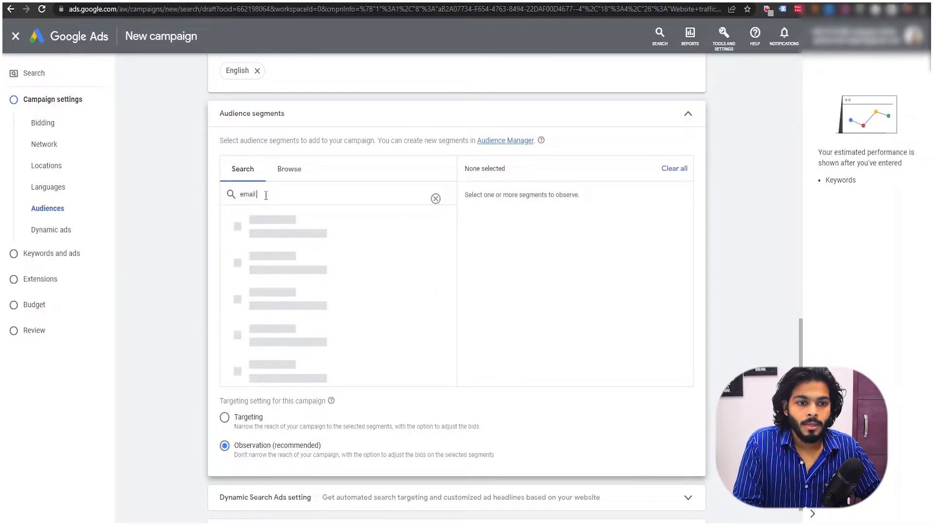
type(" marketing")
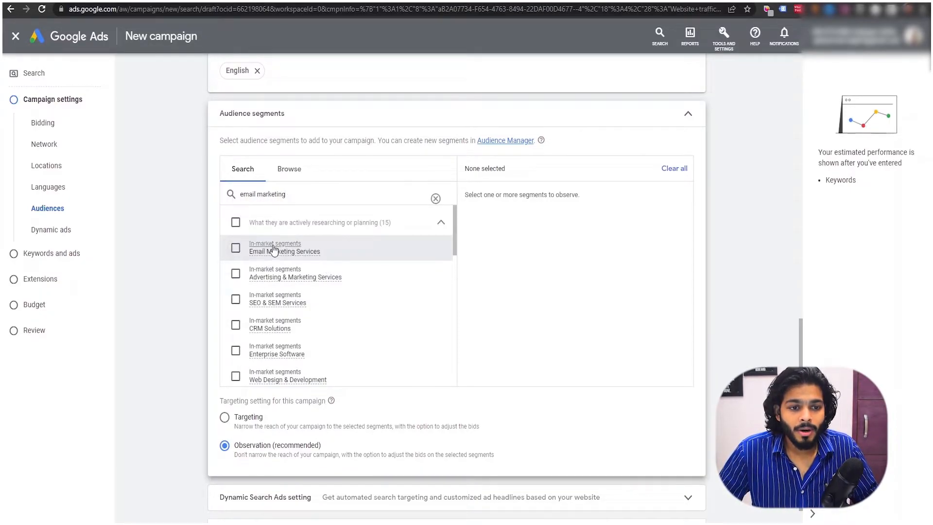
Select the in-market segments Email Marketing Services, Advertising & Marketing Services and CRM Solutions, leaving SEO & SEM Services unselected.
left_click(236, 250)
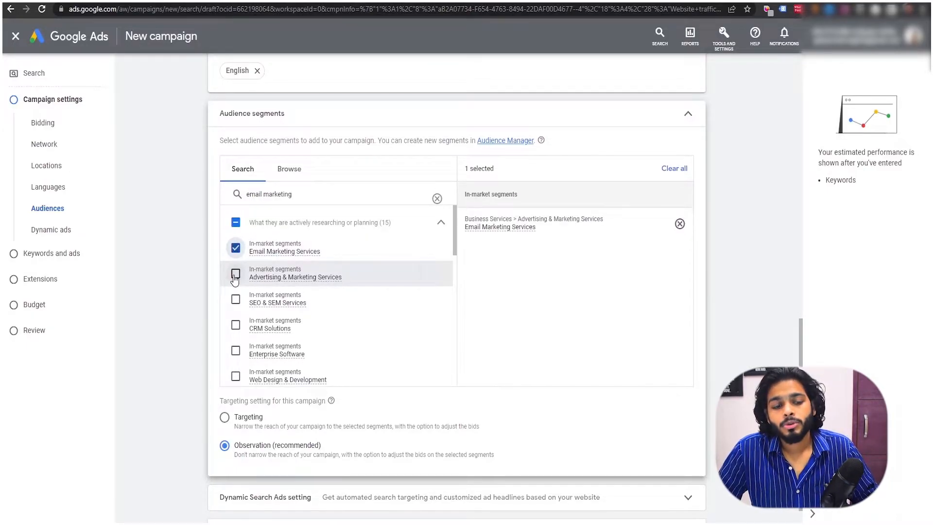
left_click(235, 275)
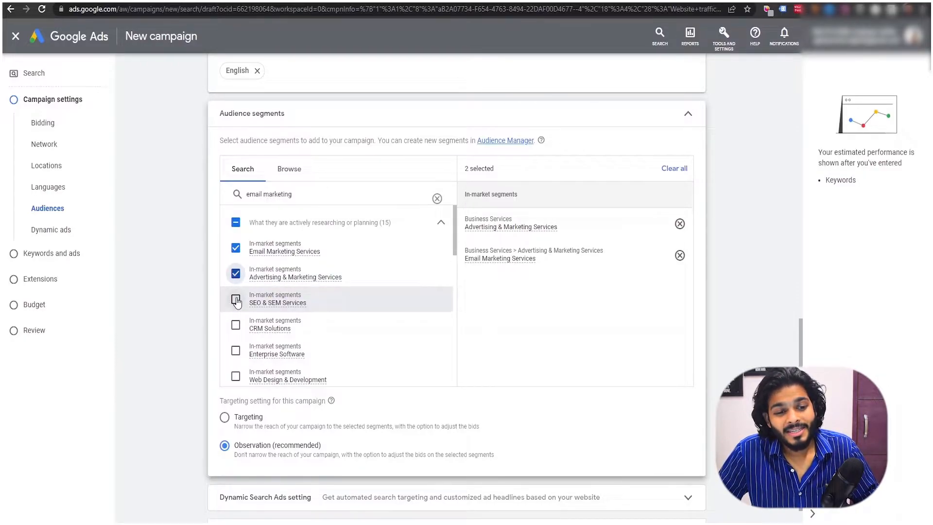
left_click(235, 327)
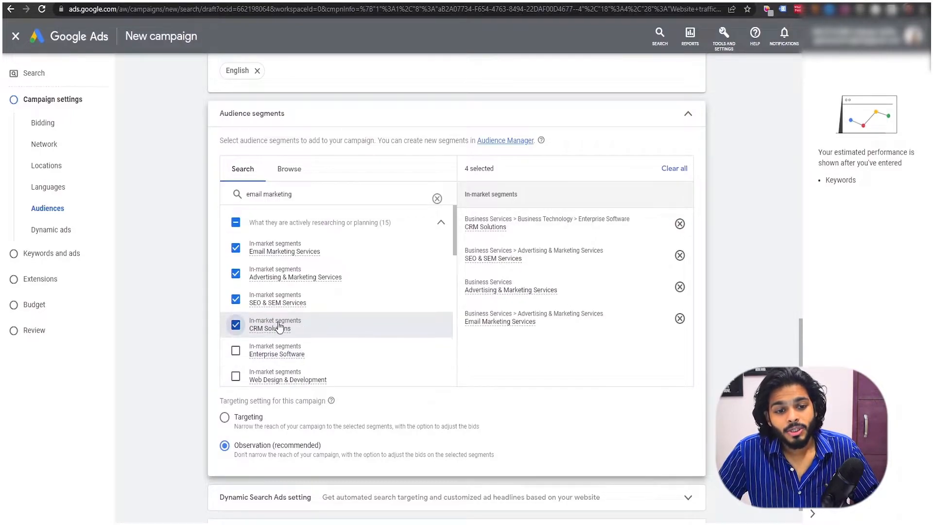
left_click(235, 299)
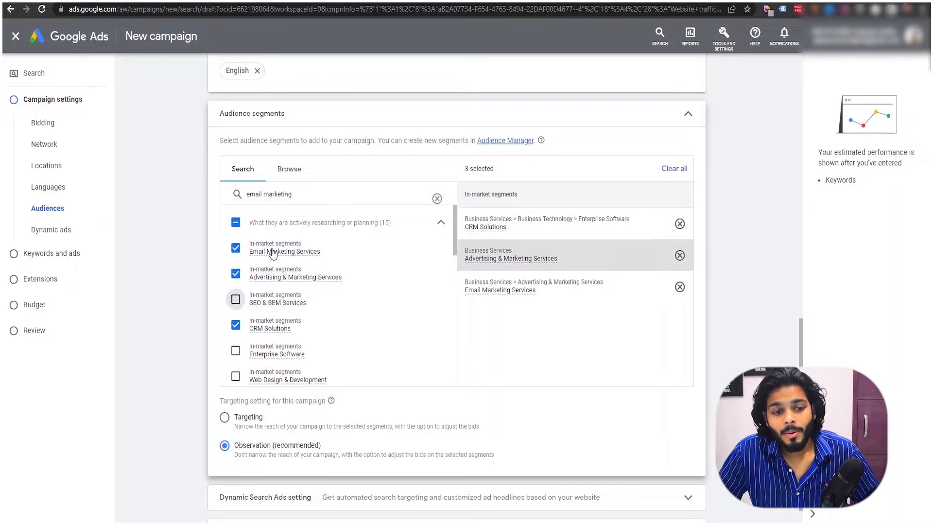
Examine the descriptions of the selected in-market segments and the affinity segments listed under interests and habits.
mouse_move(487, 295)
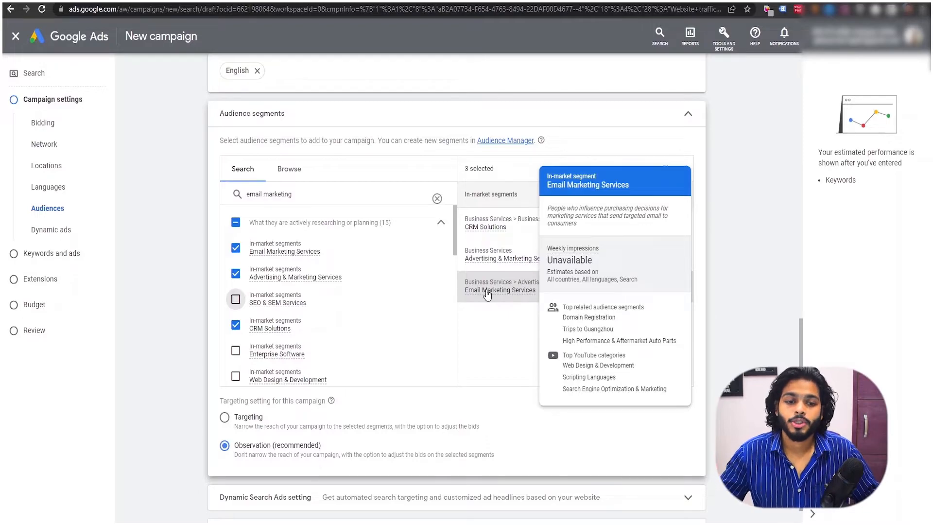
mouse_move(498, 262)
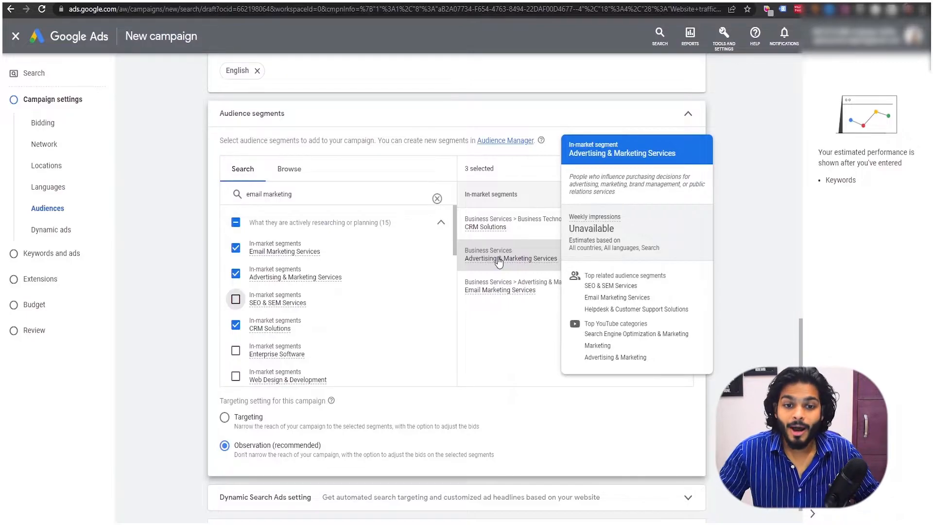
mouse_move(492, 230)
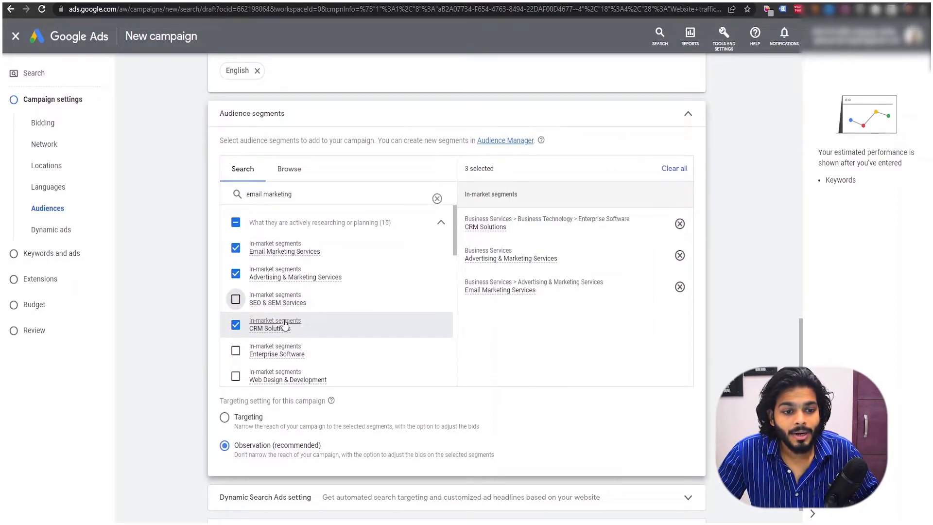
scroll(292, 315, "down", 3)
scroll(298, 292, "down", 3)
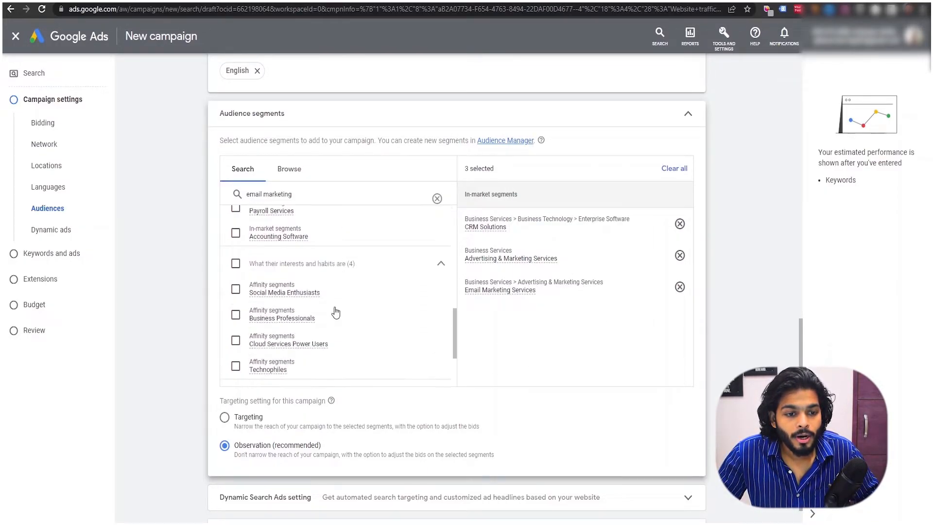
mouse_move(282, 297)
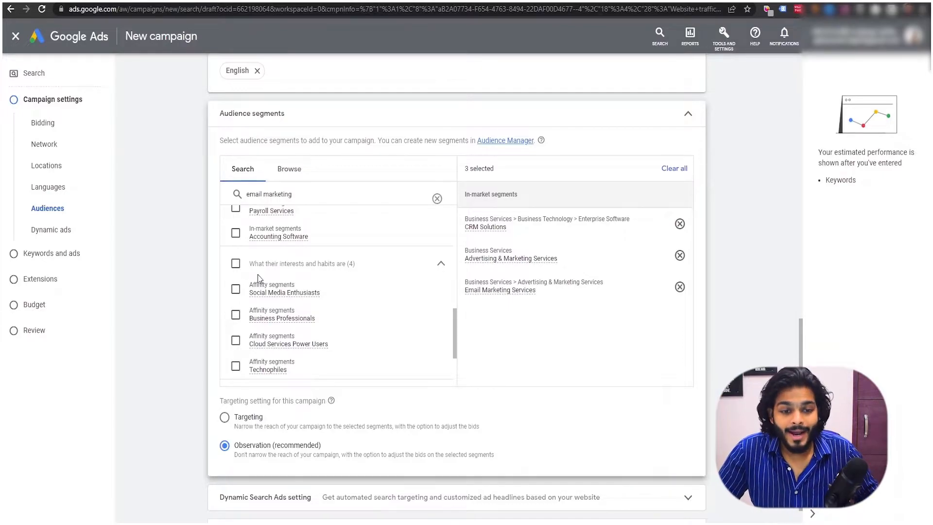
Switch to the audience types slide, underline the "Target Interest and habit" text of the Affinity entry, and return to Google Ads.
key("alt+Tab")
left_click(421, 280)
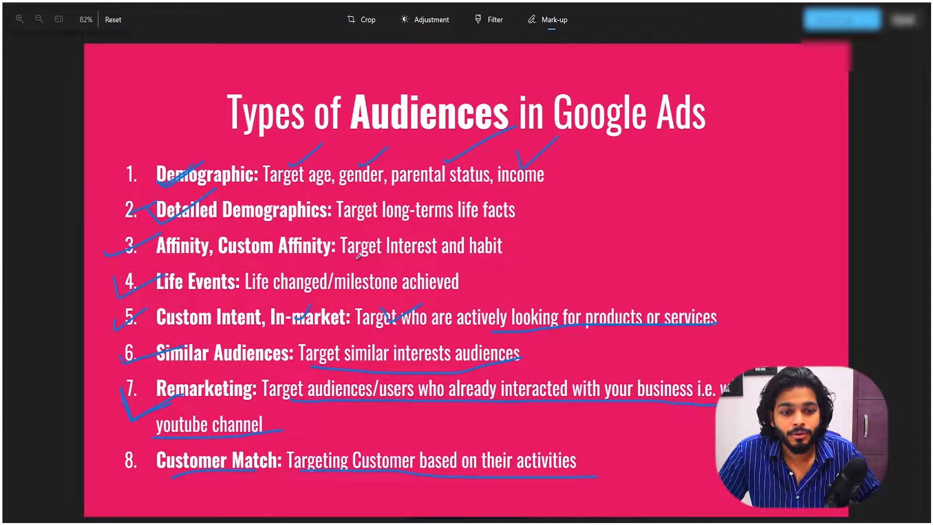
mouse_move(347, 259)
left_mouse_down()
mouse_move(585, 264)
mouse_move(589, 236)
mouse_move(601, 258)
mouse_move(614, 226)
left_mouse_up()
key("alt+Tab")
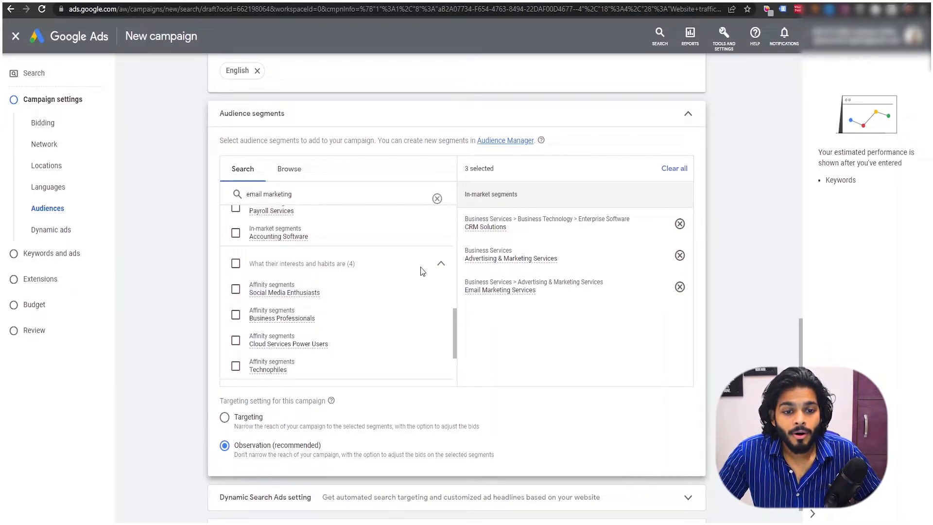
Collapse the interests and habits group and examine the detailed demographics segments under "Who they are".
left_click(442, 265)
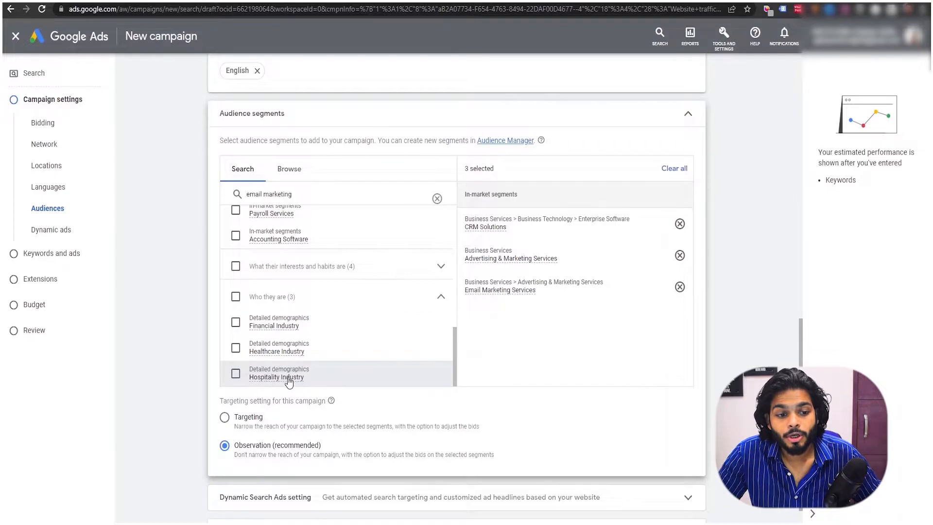
mouse_move(287, 368)
scroll(441, 280, "down", 1)
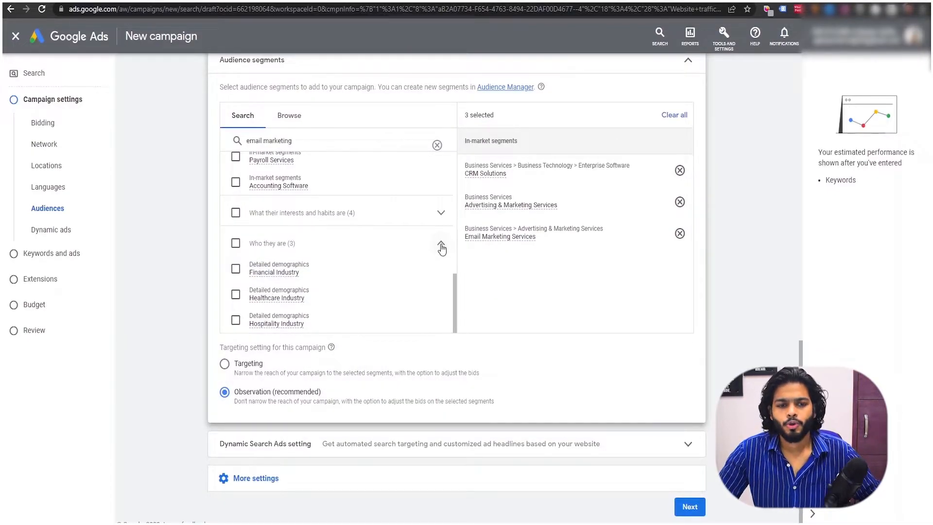
scroll(423, 231, "up", 10)
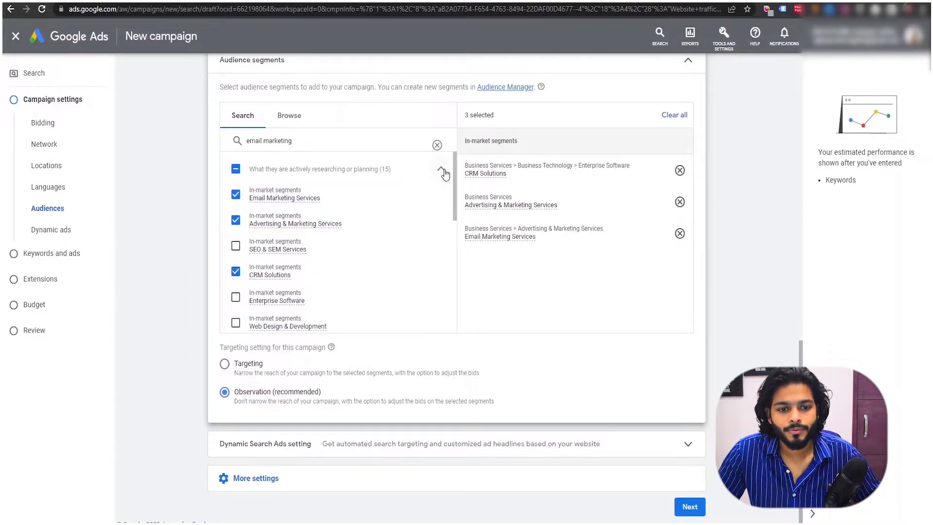
Select all segments under "What they are actively researching or planning", and clear the whole group again.
left_click(235, 169)
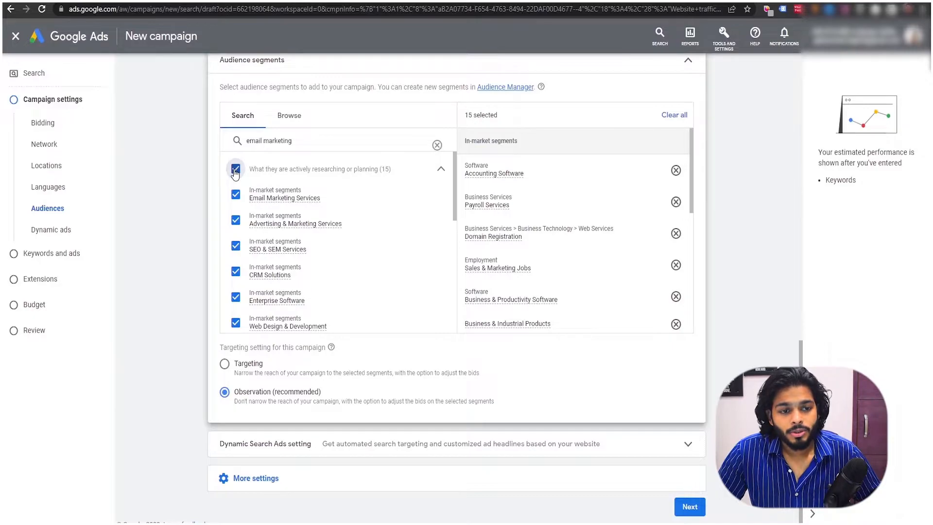
left_click(235, 170)
Browse the detailed demographics category and expand Parental Status, Marital Status and Education to view their segments.
left_click(291, 117)
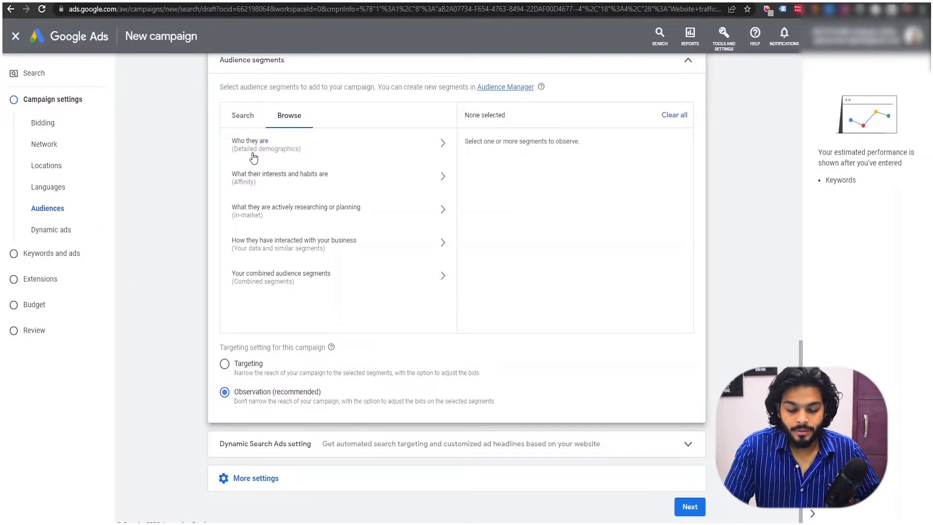
key("ctrl+plus")
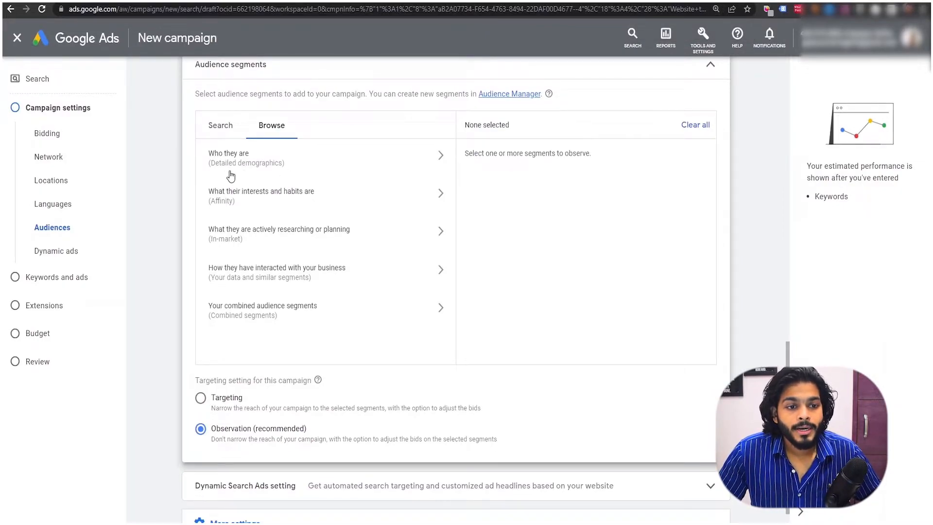
left_click(439, 155)
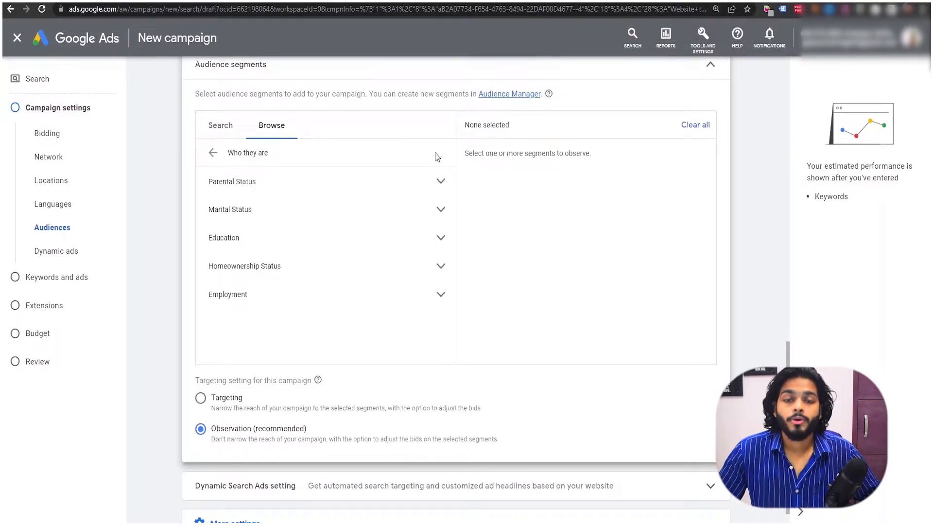
left_click(441, 185)
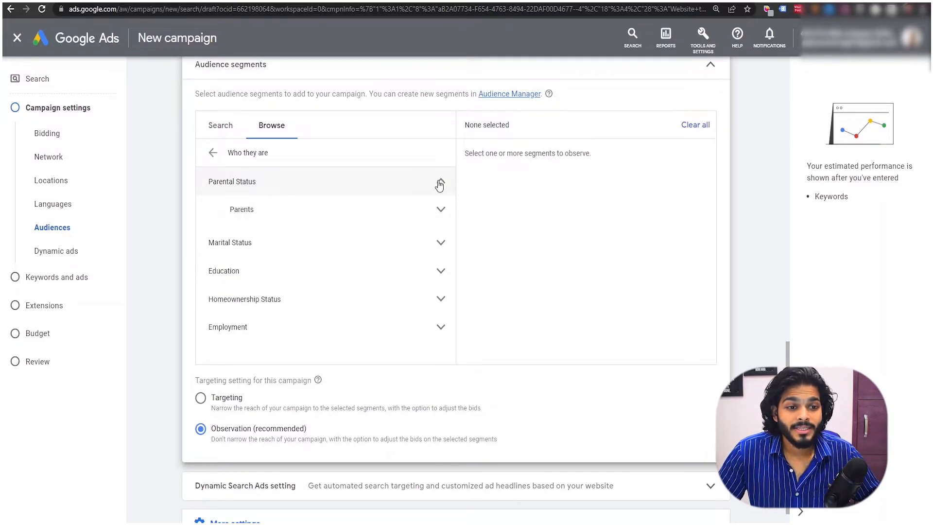
left_click(441, 243)
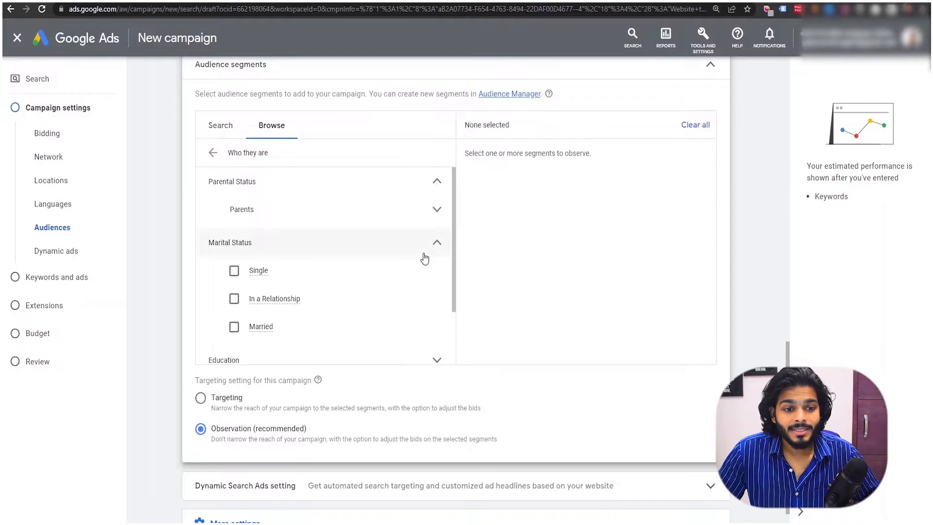
scroll(427, 287, "down", 2)
left_click(438, 291)
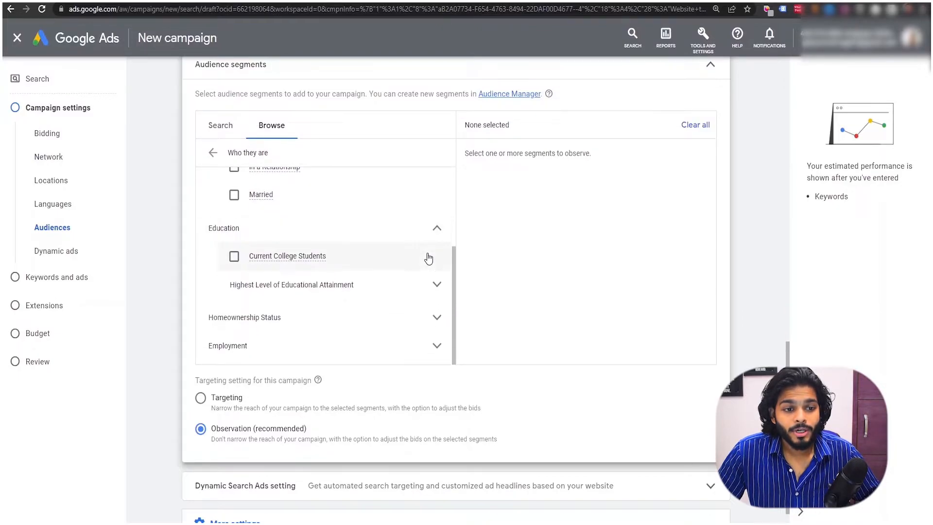
Examine the Highest Level of Educational Attainment options, and collapse the Education and Marital Status groups.
mouse_move(269, 261)
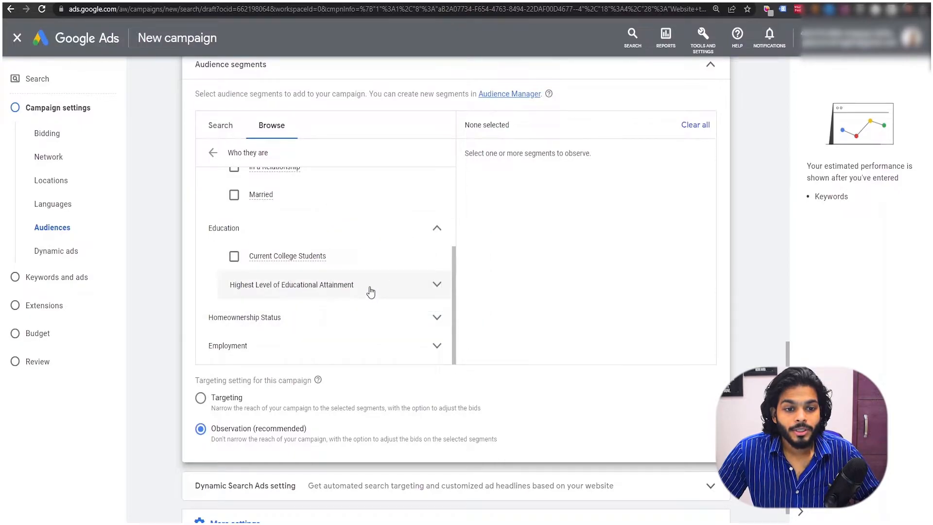
scroll(415, 267, "down", 2)
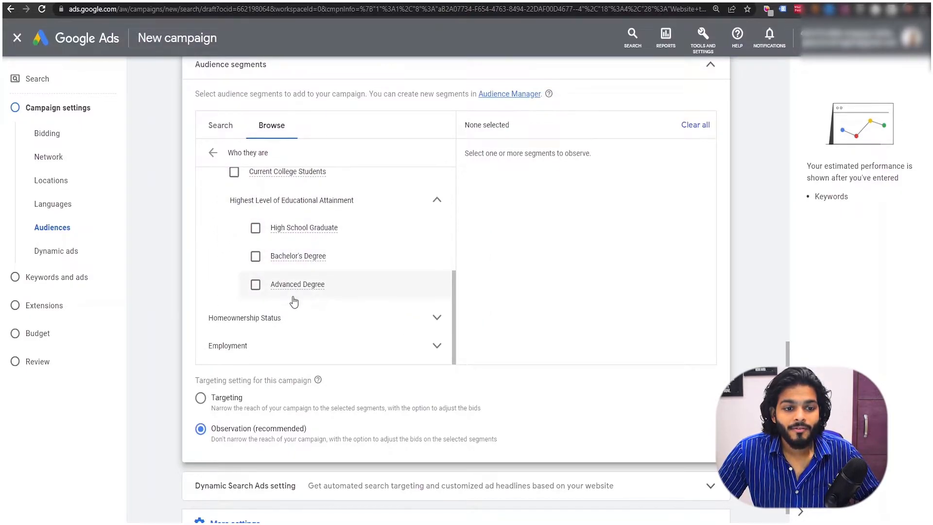
left_click(436, 201)
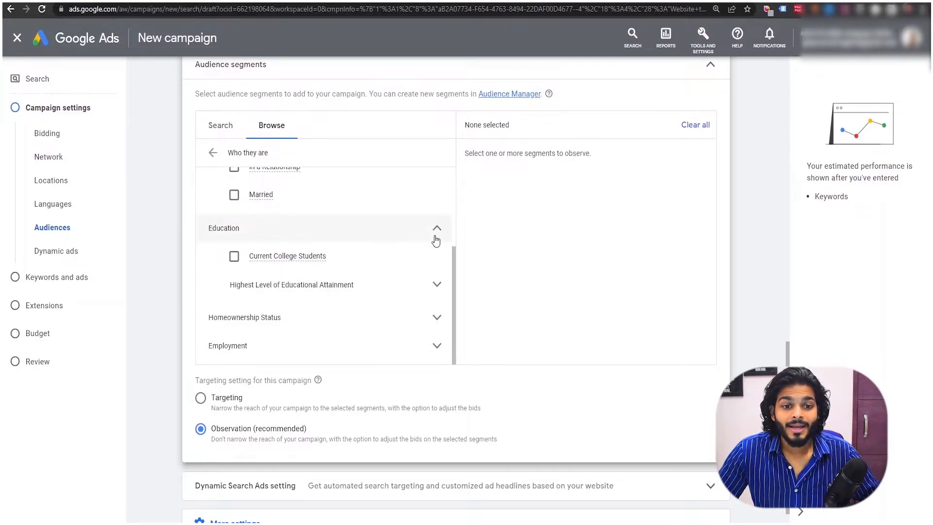
left_click(437, 231)
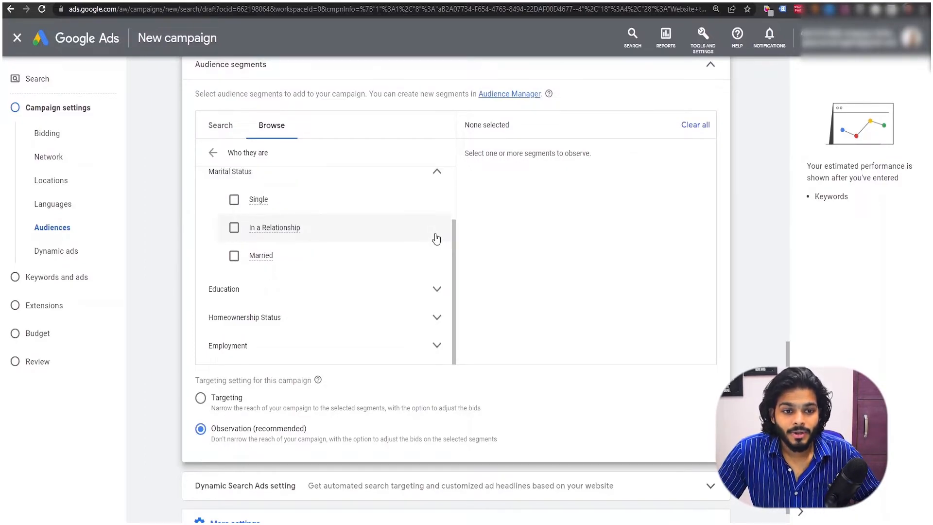
left_click(437, 176)
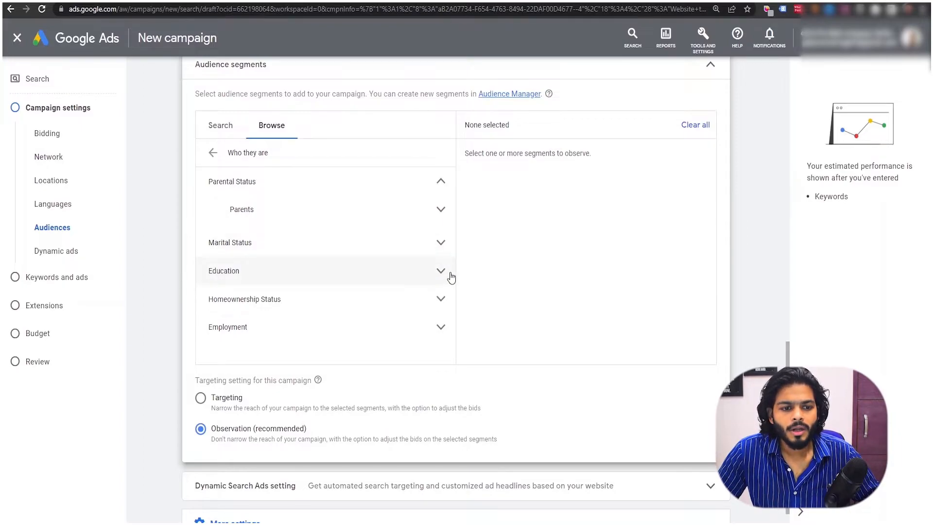
Examine the Homeownership Status segments and the Company Size and Industry groups under Employment.
left_click(441, 300)
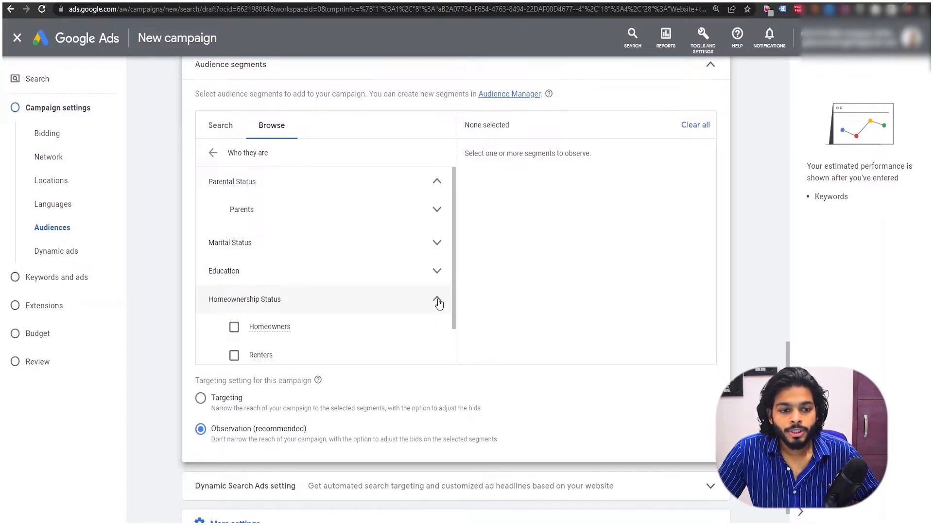
scroll(345, 294, "down", 1)
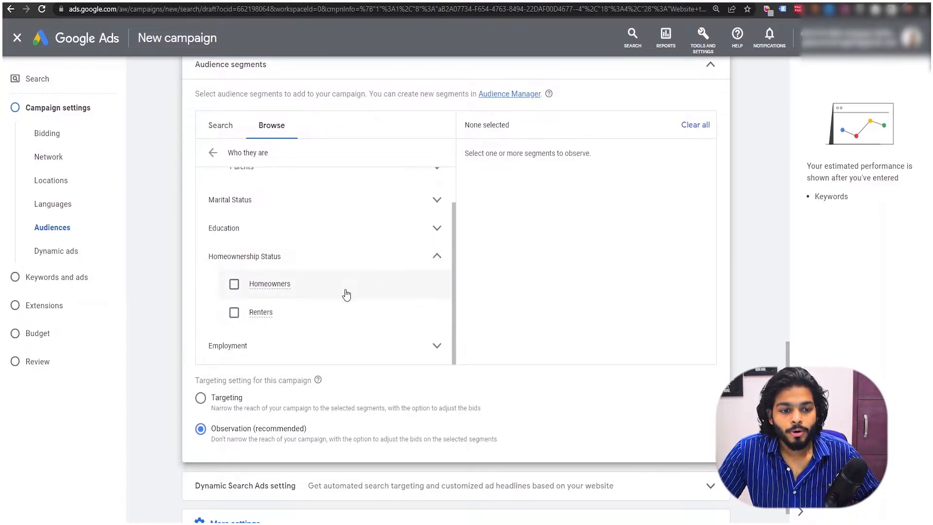
left_click(437, 257)
left_click(440, 328)
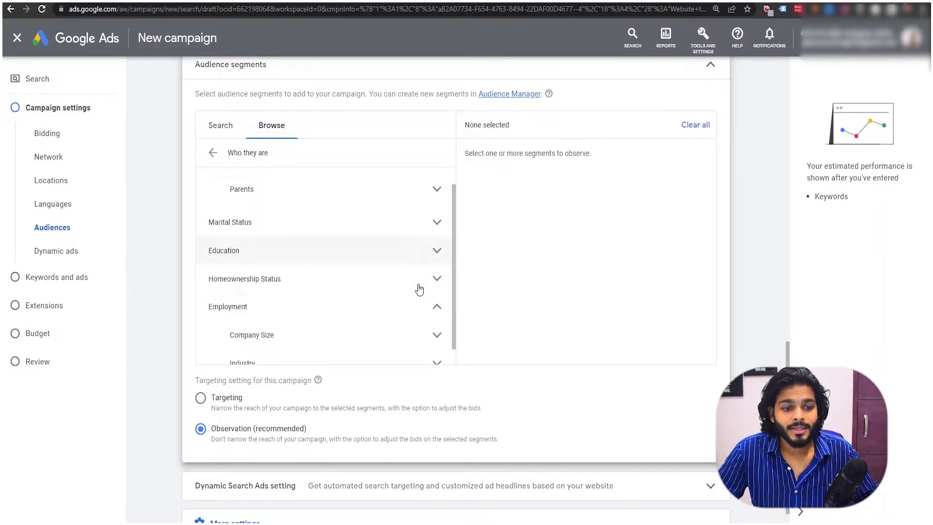
left_click(437, 346)
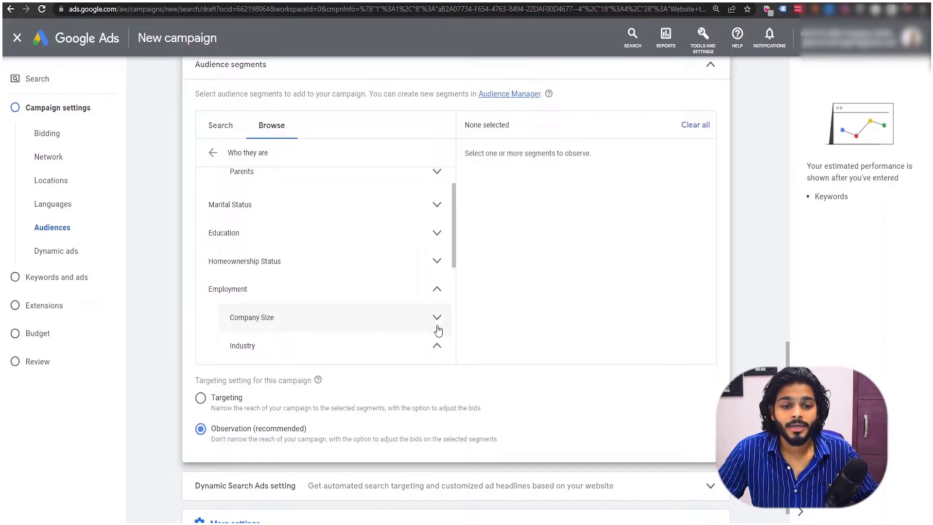
left_click(437, 346)
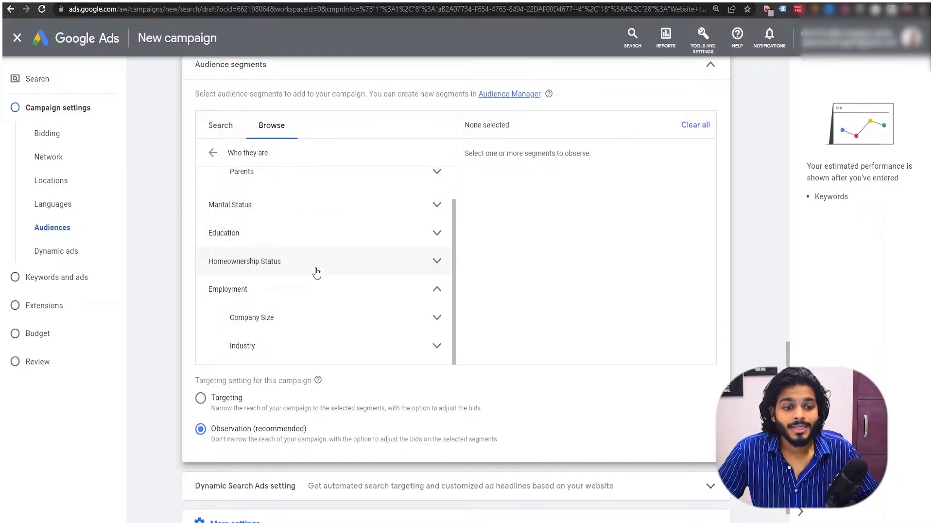
scroll(384, 204, "up", 2)
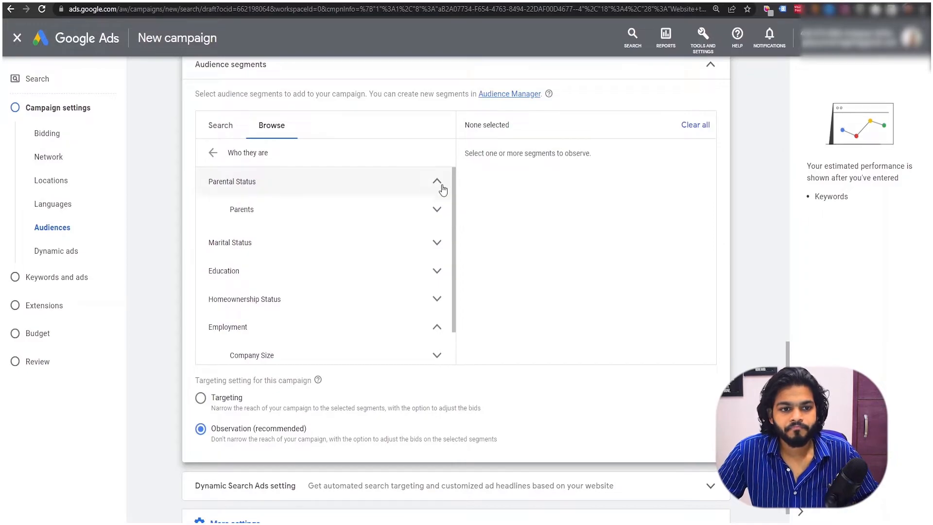
Select the Beauty & Wellness affinity segment under "What their interests and habits are", and remove it from the selection again.
left_click(212, 152)
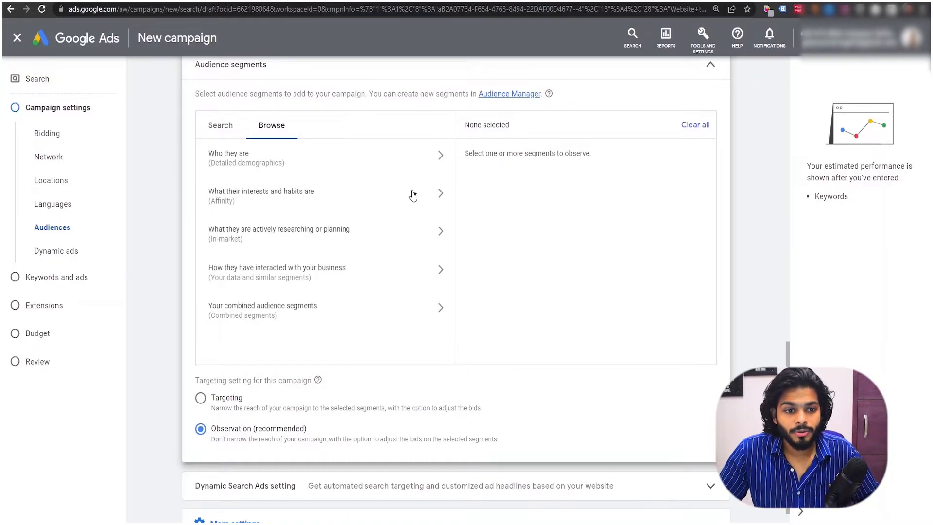
left_click(381, 205)
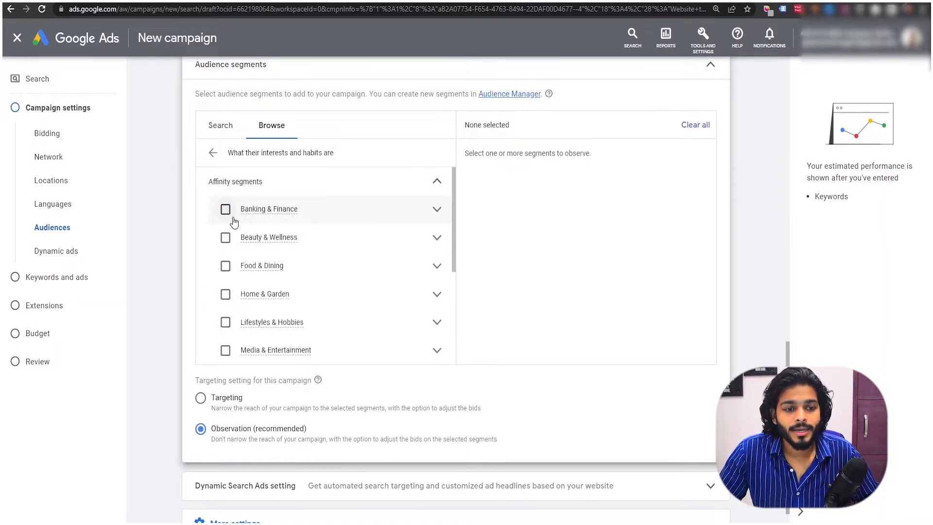
left_click(225, 238)
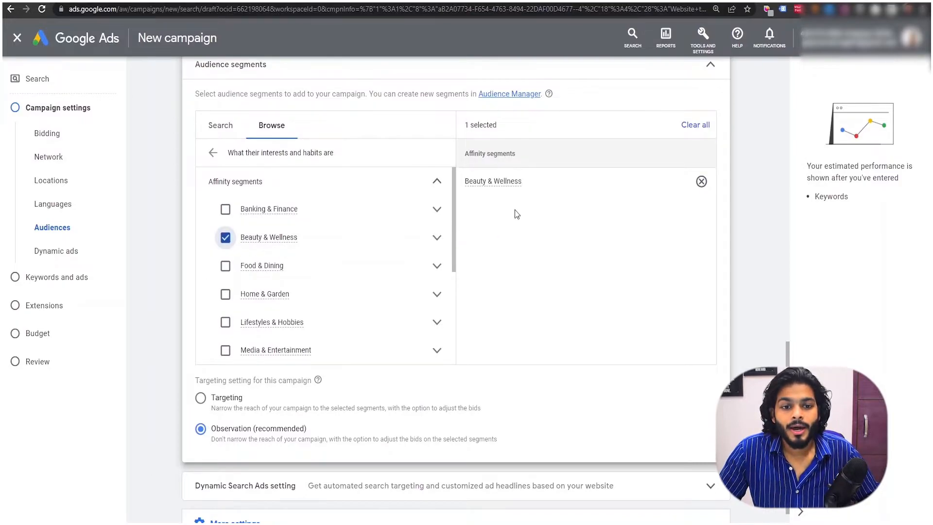
mouse_move(503, 188)
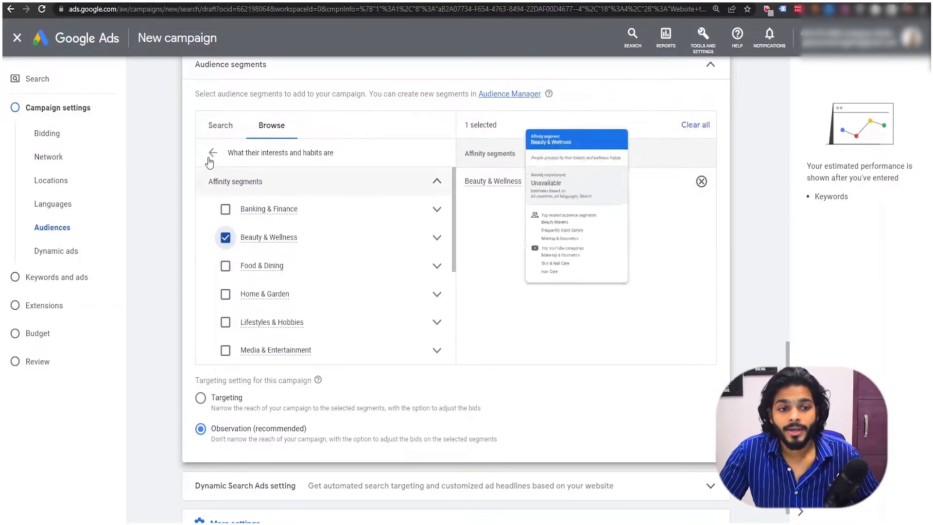
left_click(437, 181)
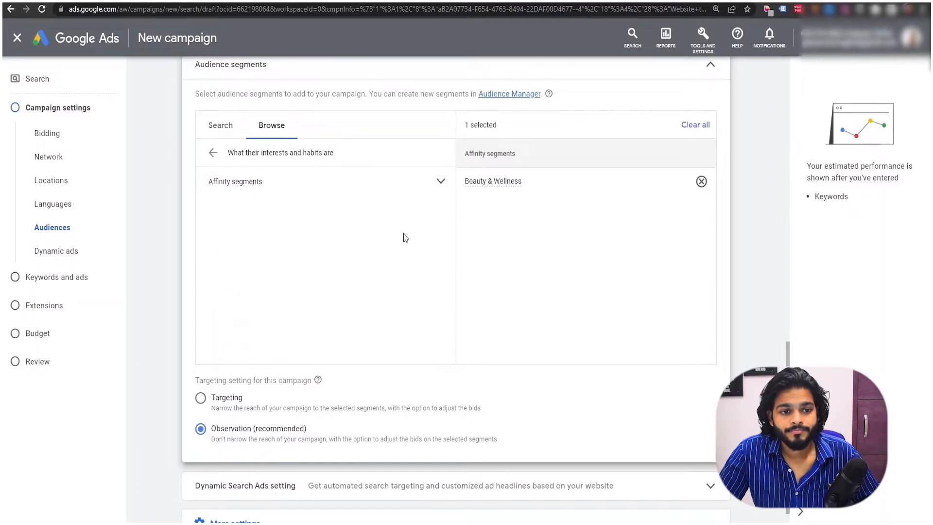
left_click(702, 181)
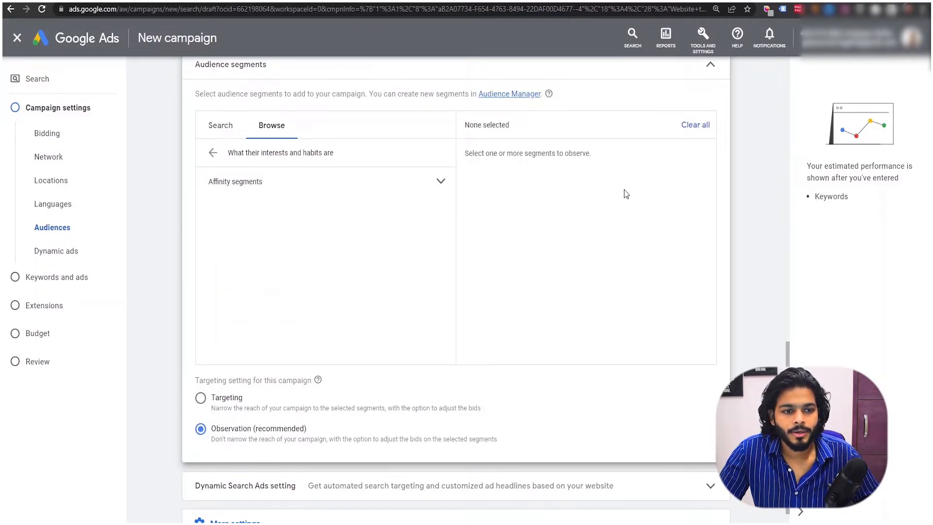
Browse the in-market segments under "What they are actively researching or planning" and return to the category list.
left_click(213, 153)
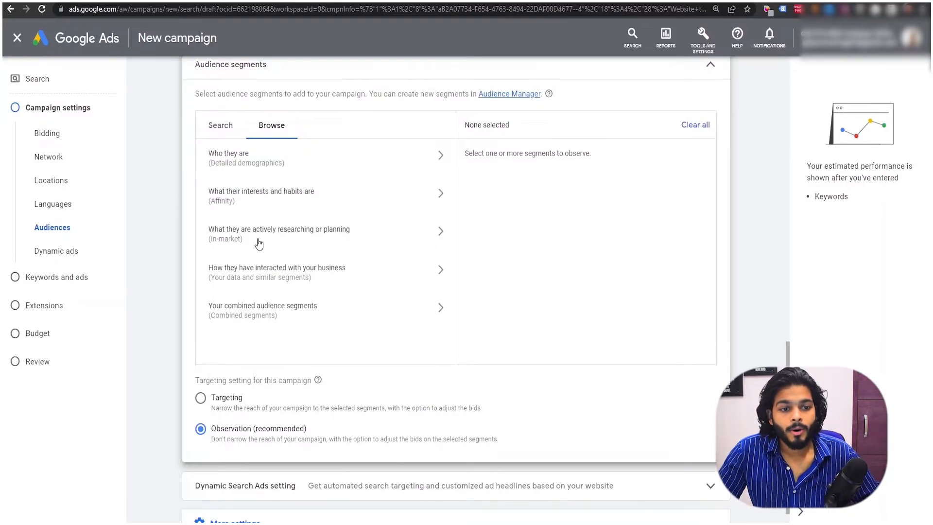
left_click(441, 231)
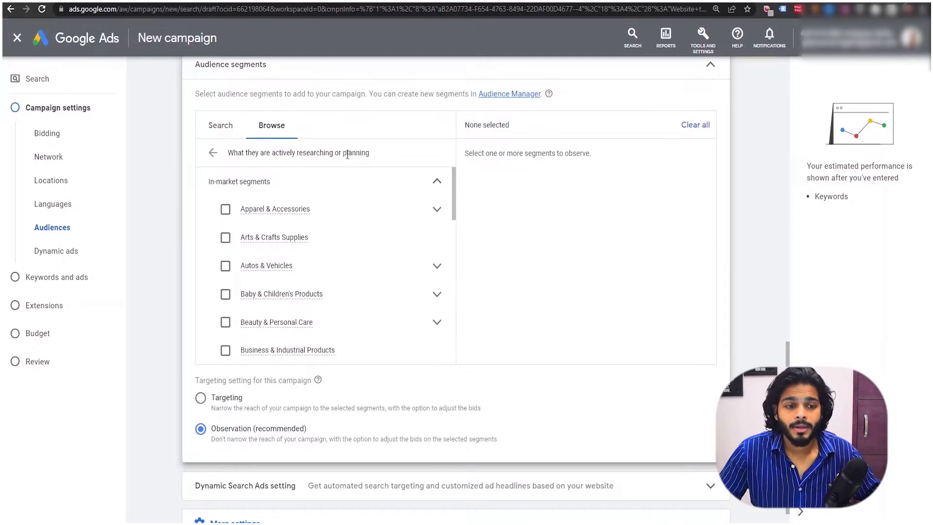
left_click(212, 153)
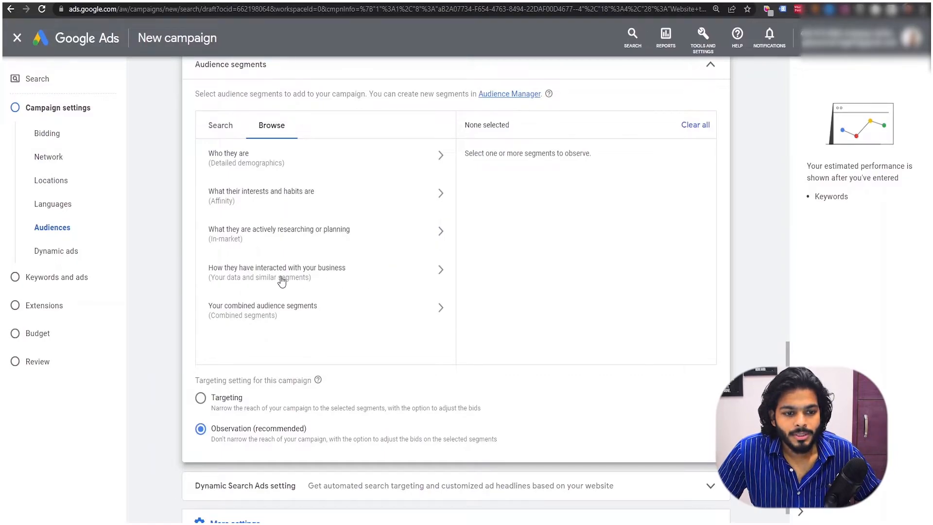
Examine the Similar segments group under "How they have interacted with your business" and collapse it.
left_click(401, 279)
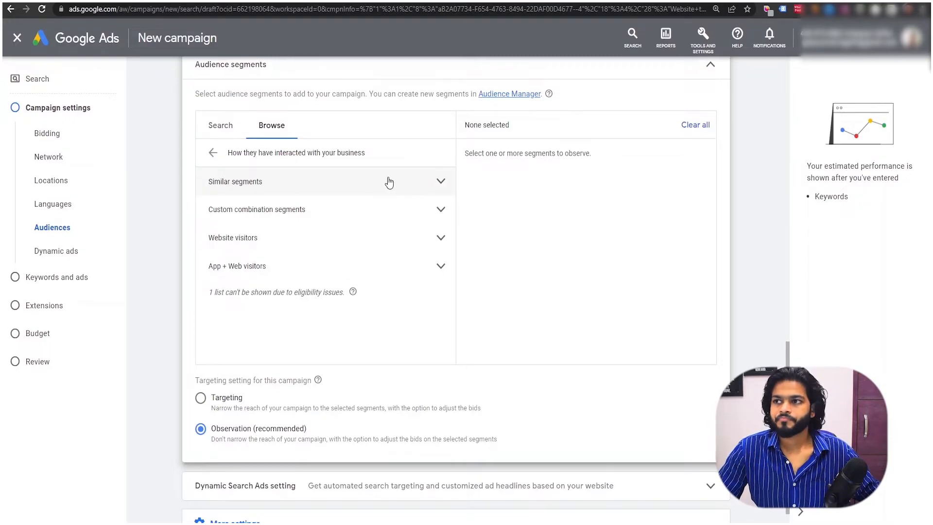
left_click(438, 182)
mouse_move(271, 214)
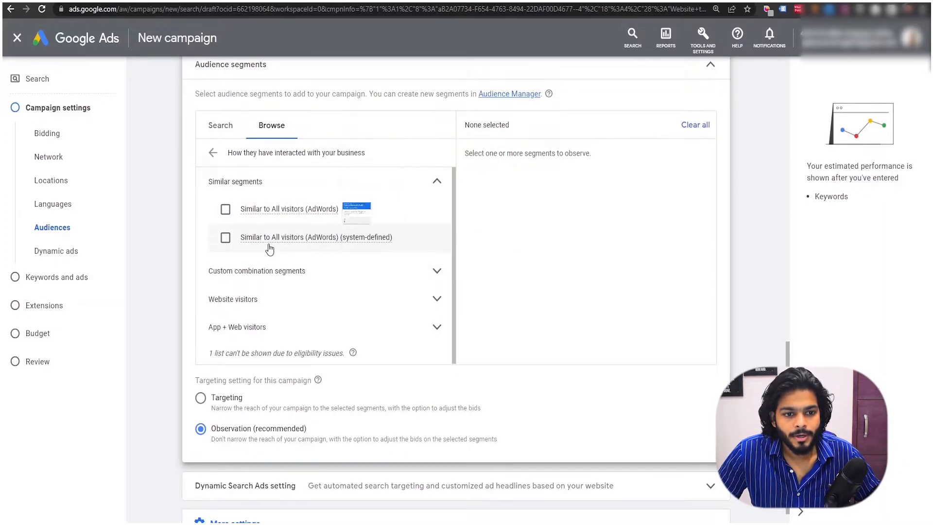
left_click(438, 184)
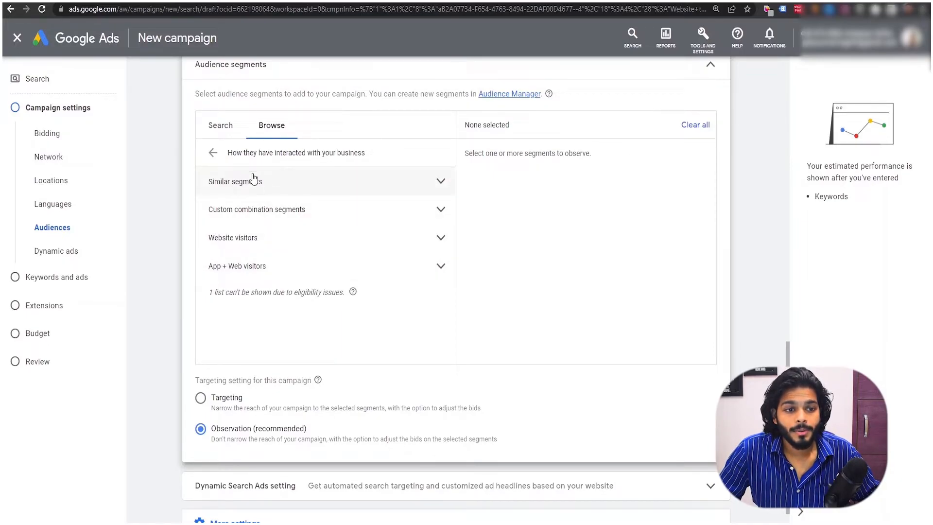
View the new combined segment form under "Your combined audience segments" and close it without creating a segment.
left_click(212, 153)
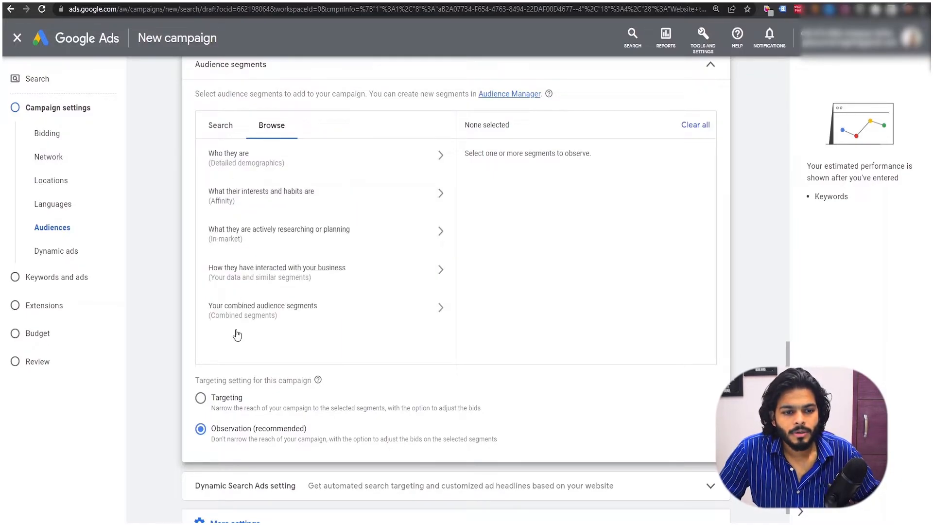
left_click(442, 309)
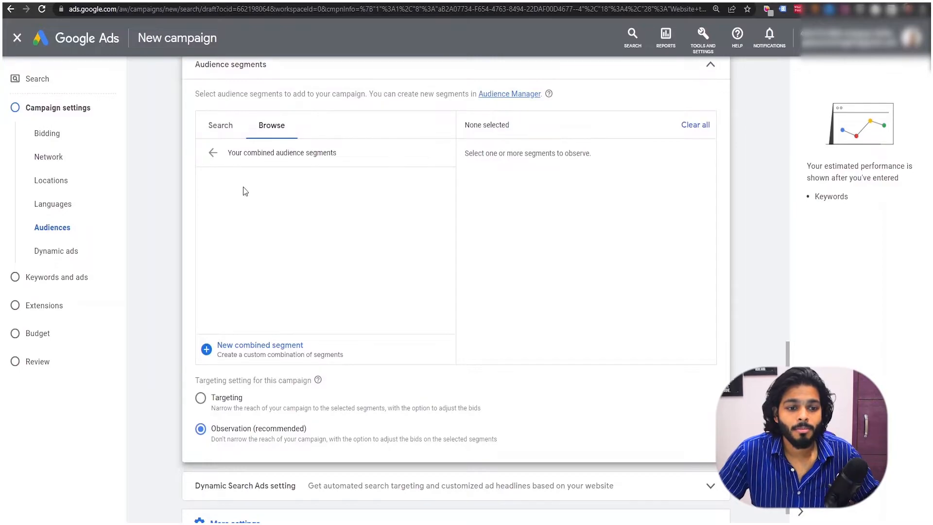
left_click(226, 354)
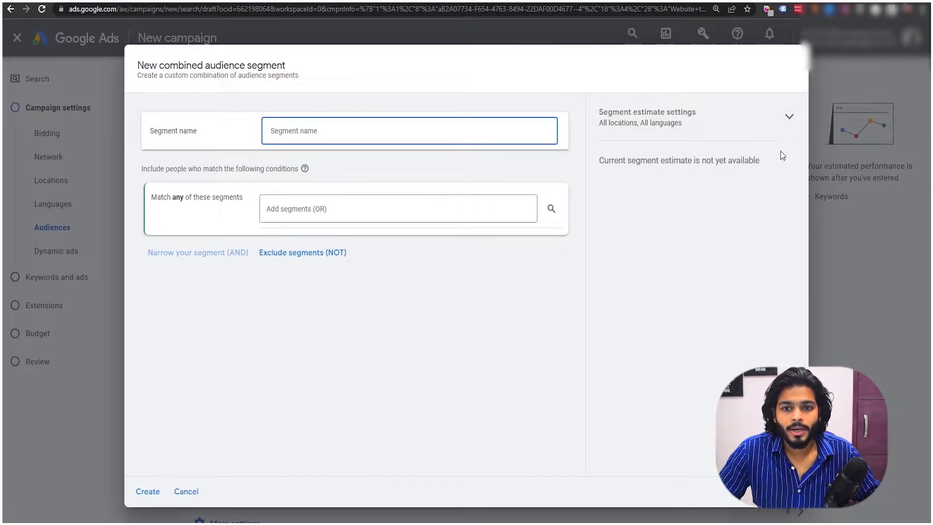
left_click(863, 214)
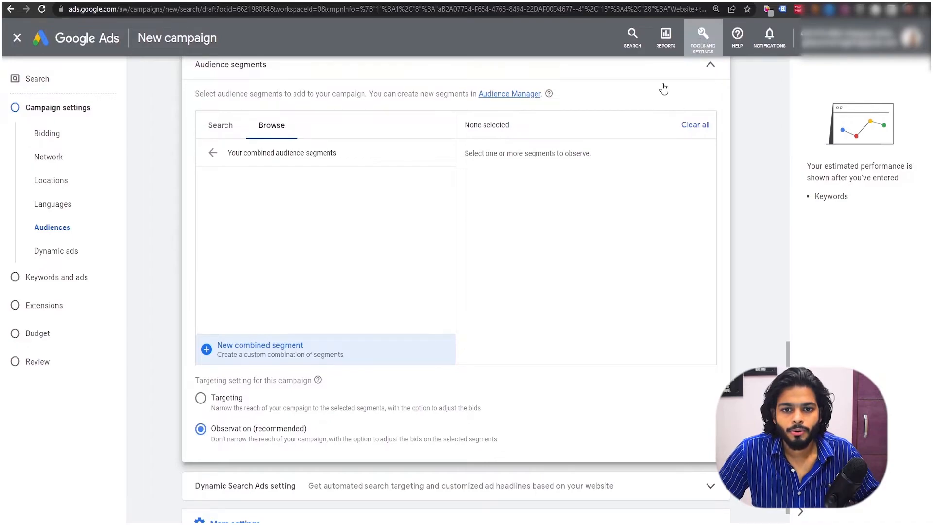
Open the Audience manager from the shared library and start a new website visitors segment.
left_click(695, 48)
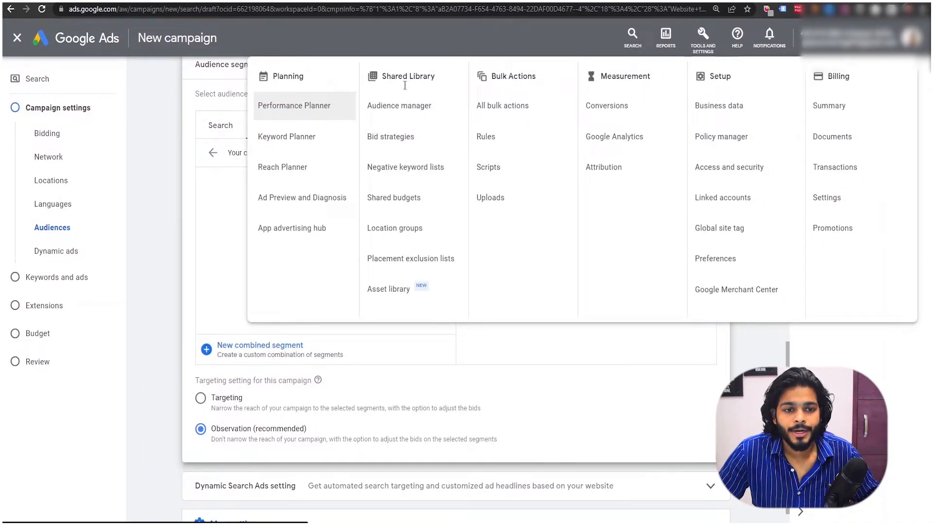
left_click(404, 102)
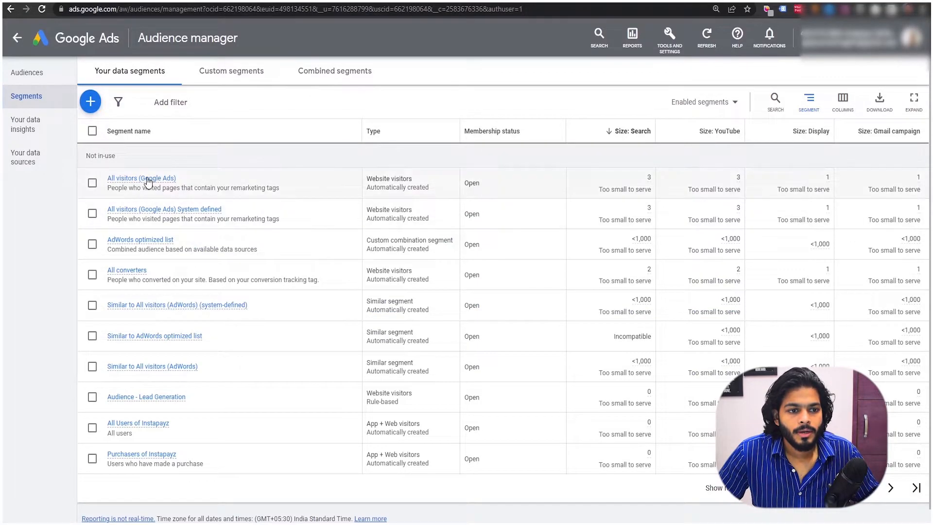
left_click(92, 100)
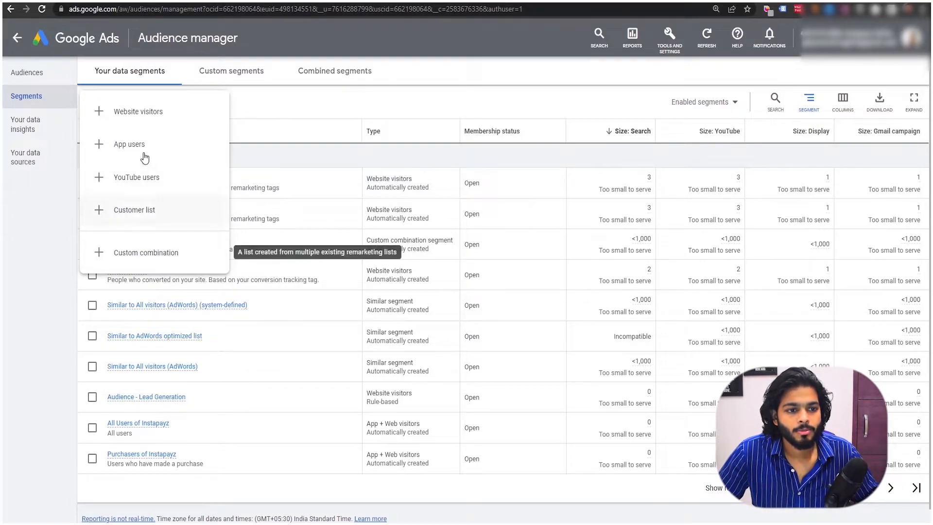
right_click(126, 113)
key("Escape")
left_click(125, 113)
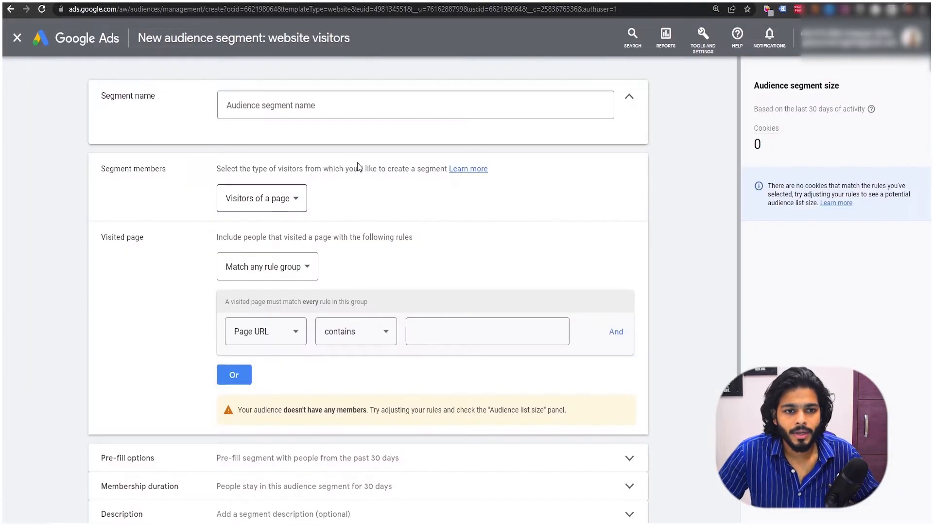
Name the website visitors segment "Email Marketing Audience section".
left_click(403, 106)
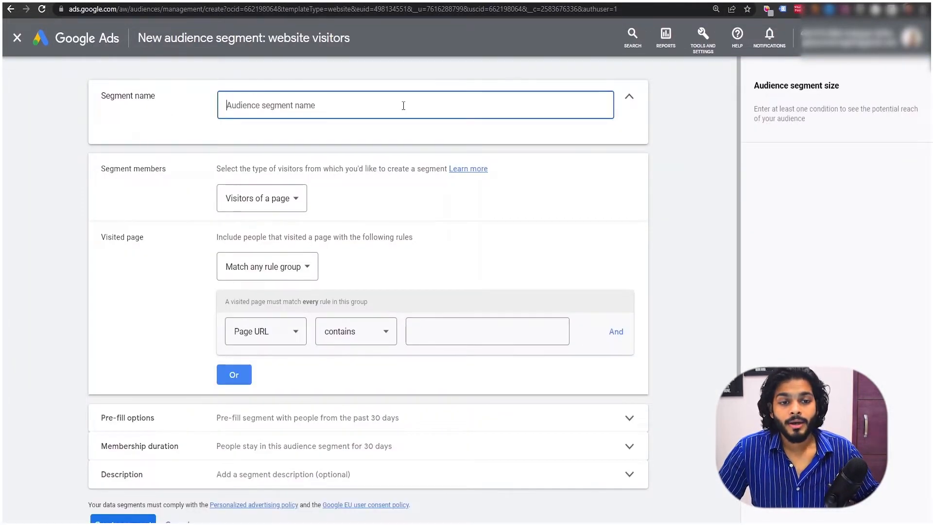
type("E")
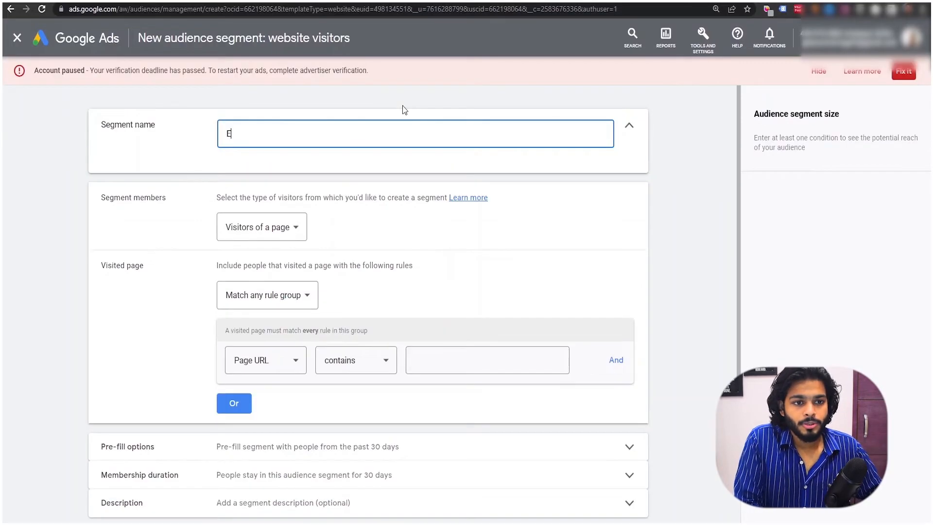
type("m")
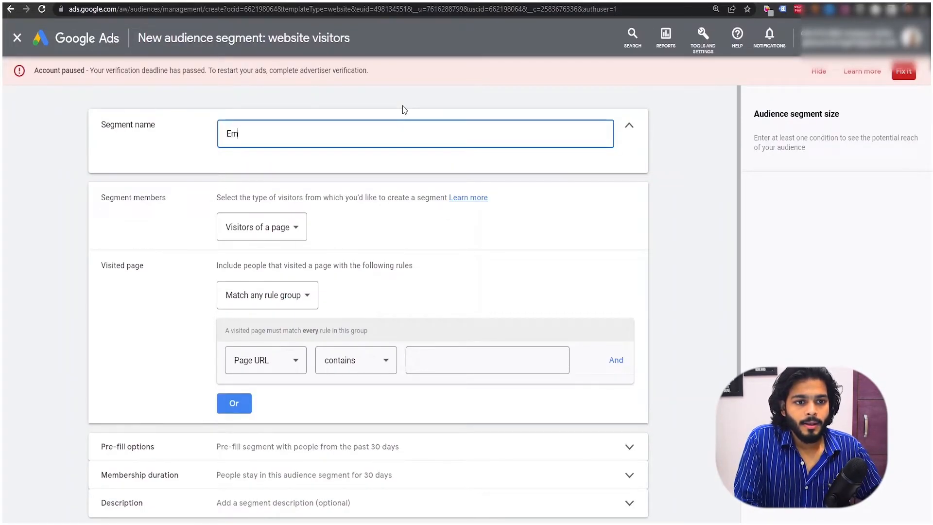
type("ail amrket")
key("BackSpace")
key("BackSpace")
key("BackSpace")
key("BackSpace")
key("BackSpace")
key("BackSpace")
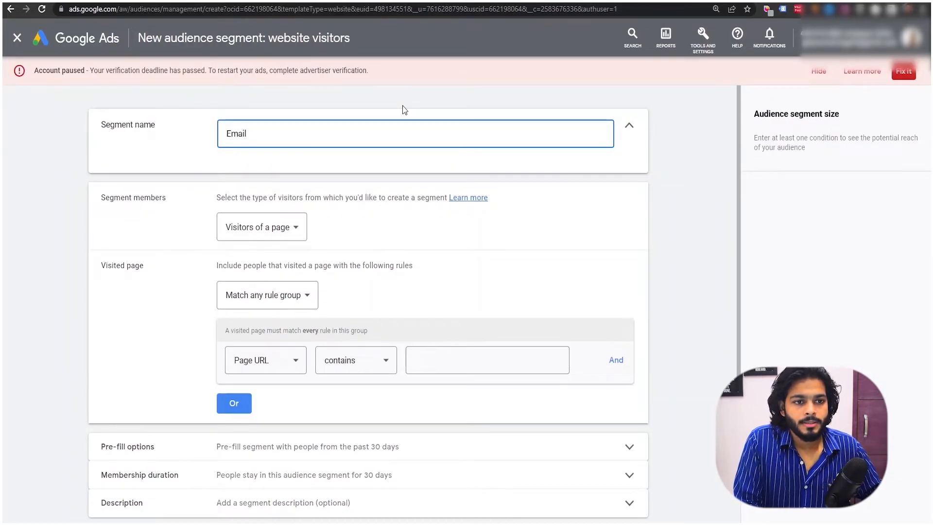
type("M")
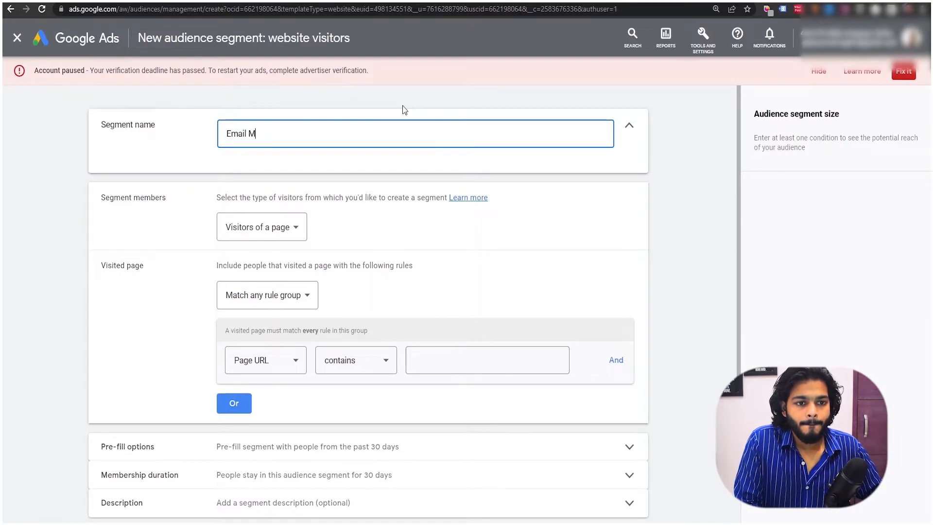
type("arketing A")
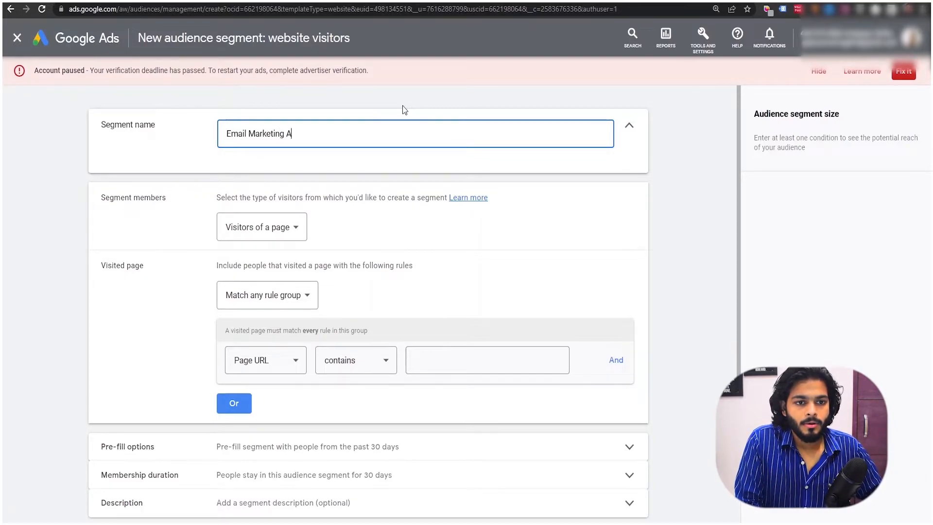
type("udience section")
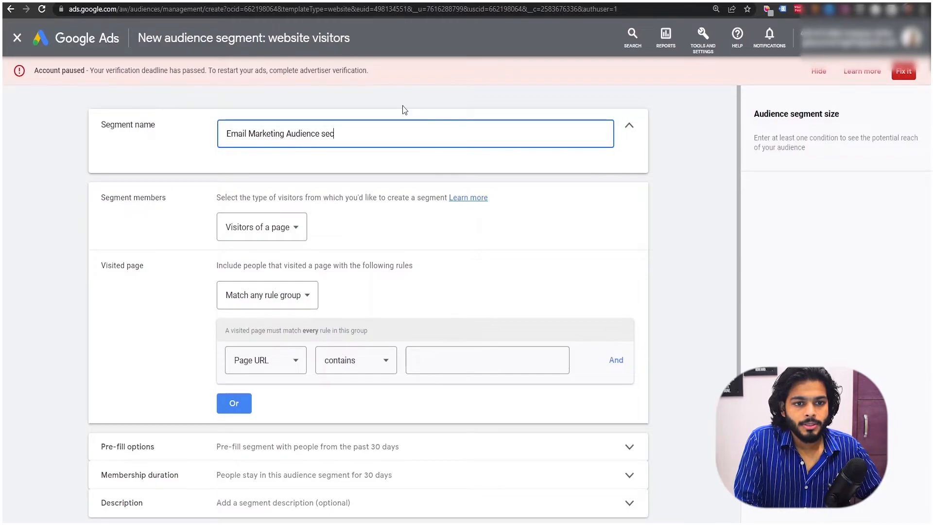
Review the available visitor types for the segment members, keeping "Visitors of a page".
left_click(286, 233)
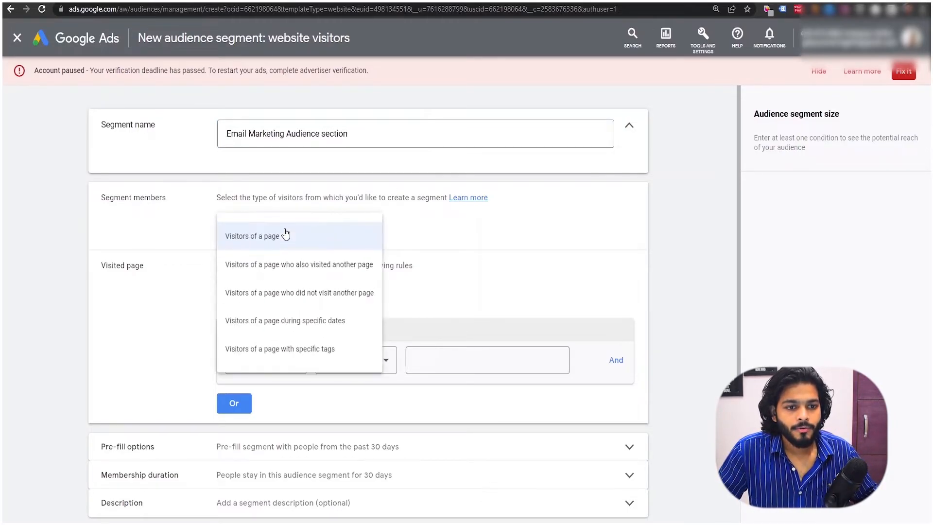
left_click(508, 231)
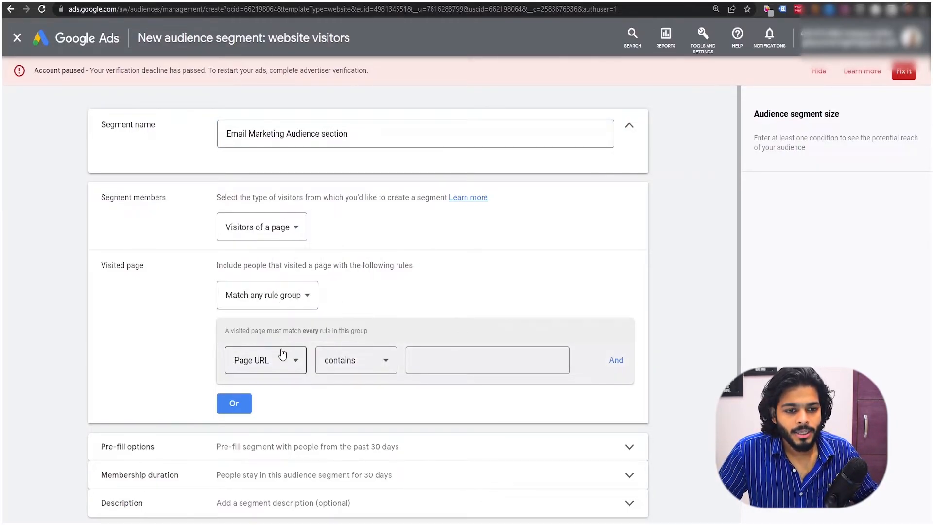
Open bestdeal007.com in a new browser tab and copy its full web address.
left_click(495, 363)
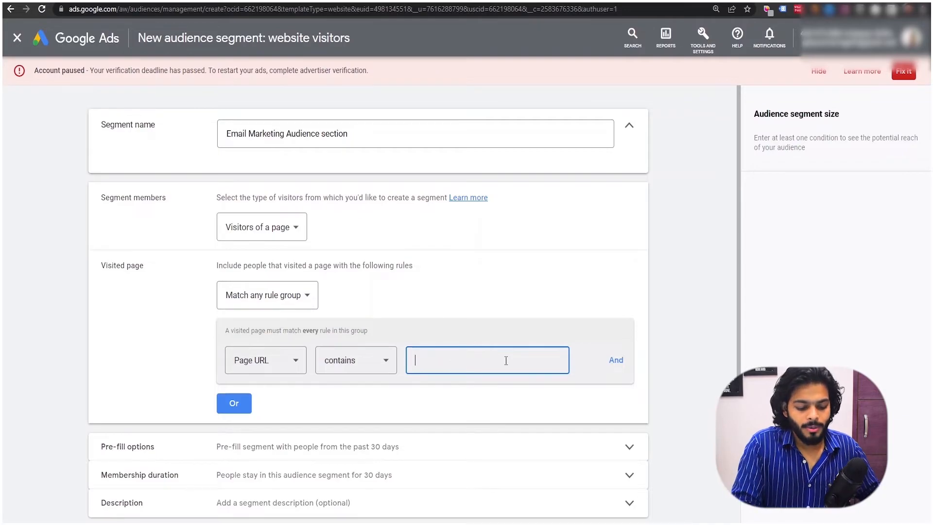
key("ctrl+t")
type("best")
key("Return")
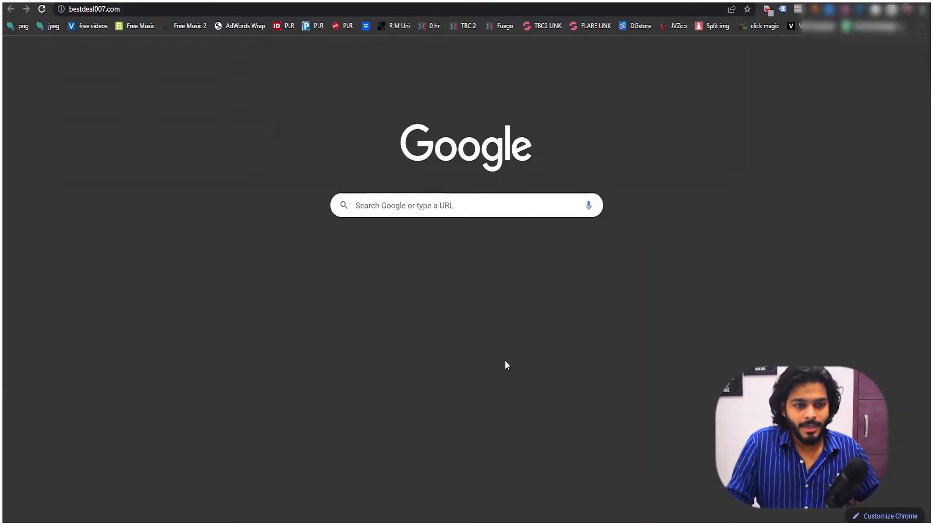
key("ctrl+l")
key("ctrl+c")
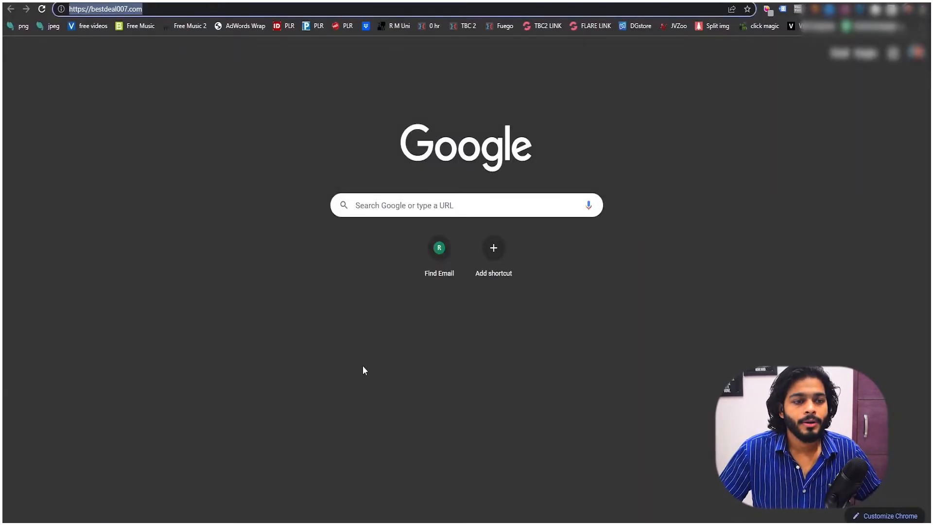
right_click(125, 11)
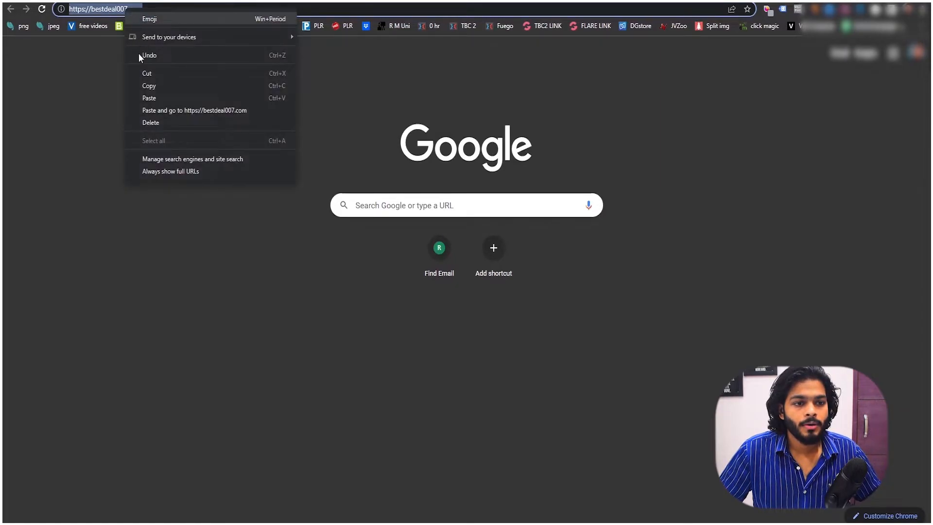
left_click(149, 85)
key("ctrl+shift+Tab")
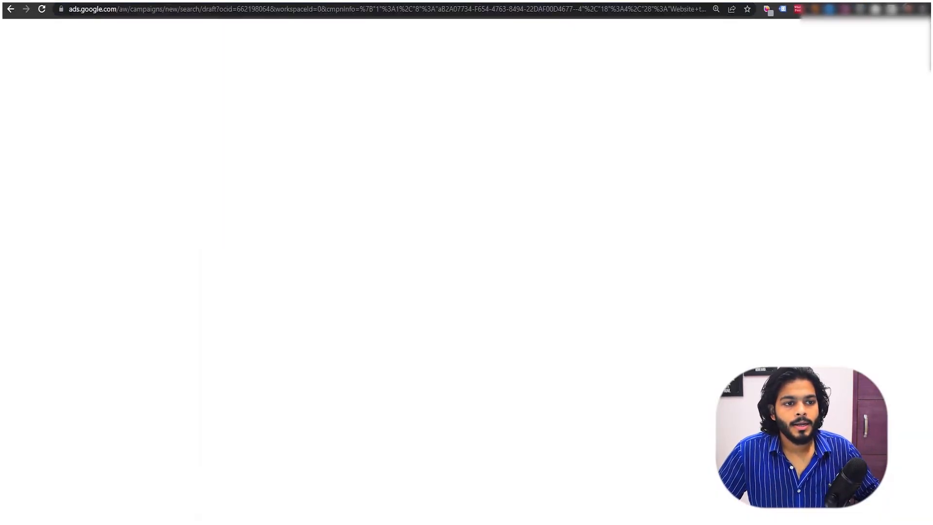
key("ctrl+shift+Tab")
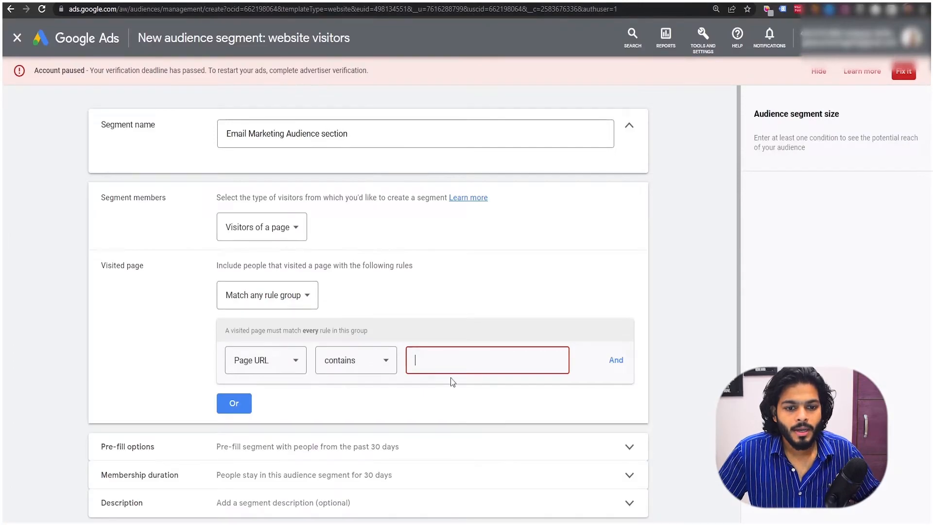
right_click(438, 362)
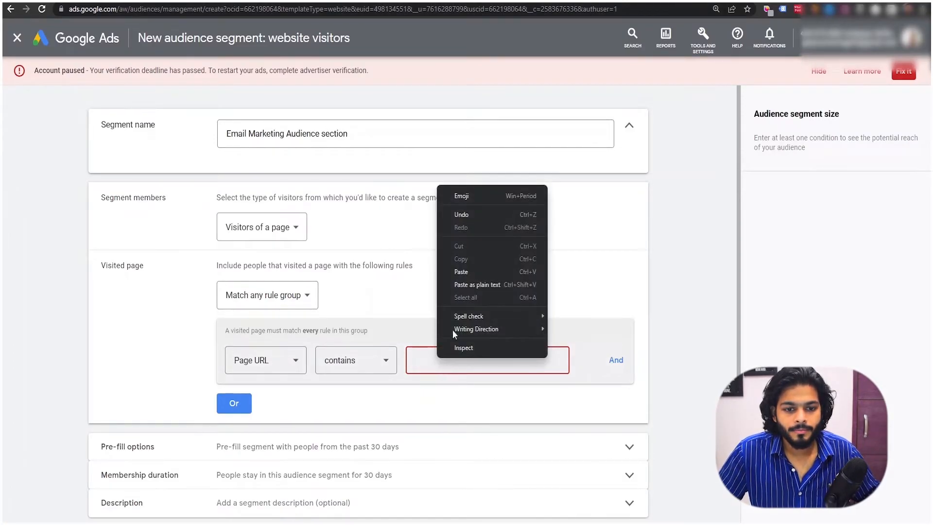
left_click(475, 272)
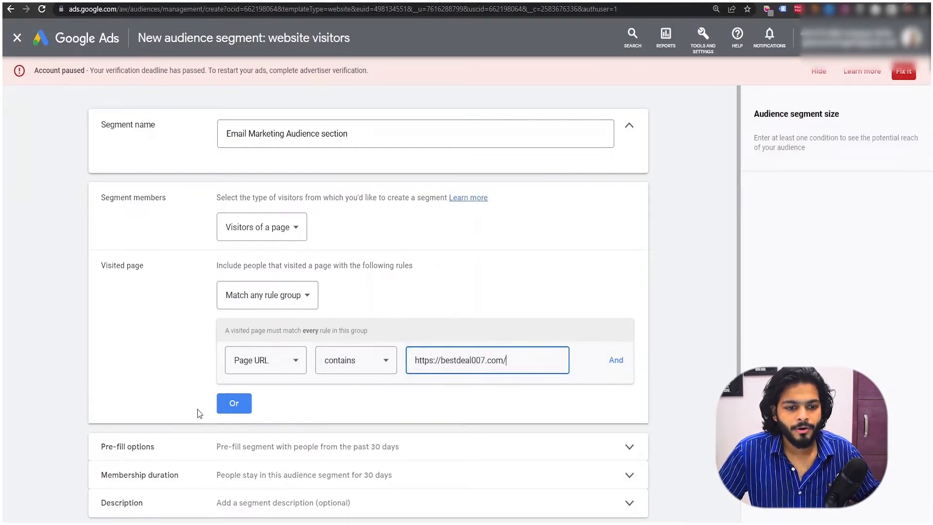
Review the segment's pre-fill options, keeping the pre-fill with people who matched the rules within the past 30 days.
scroll(403, 389, "down", 2)
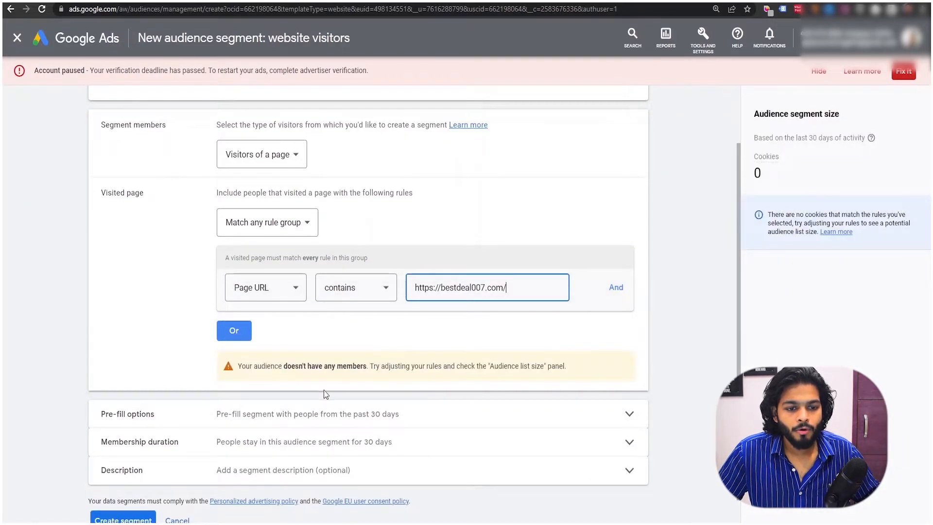
left_click(387, 415)
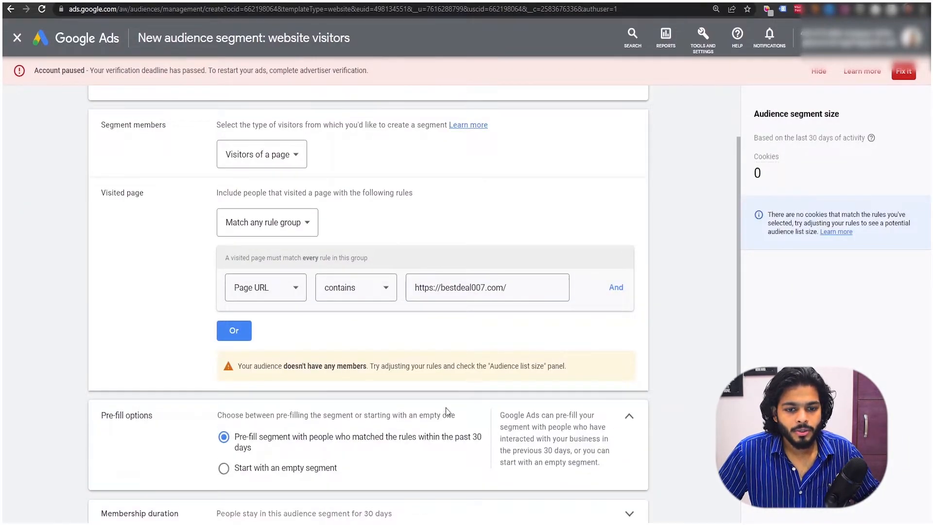
left_click(628, 417)
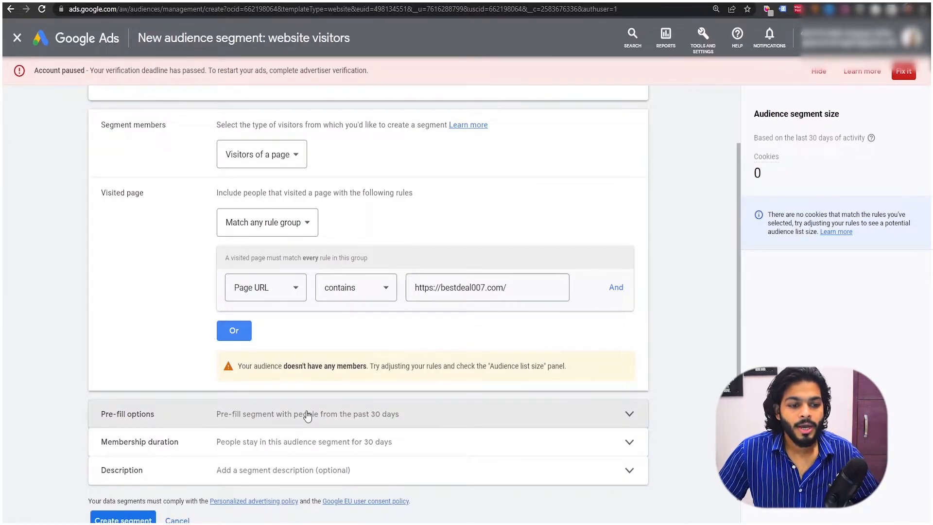
left_click(307, 416)
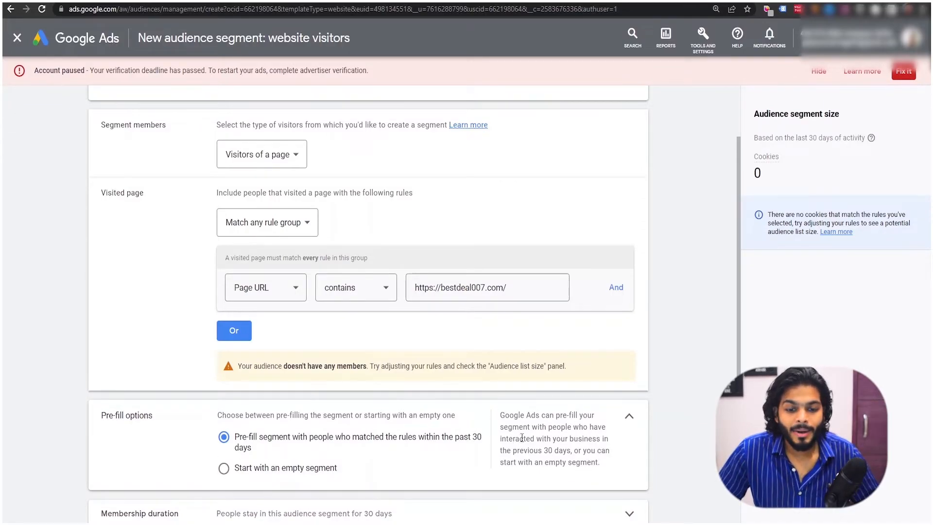
left_click_drag(516, 439, 596, 465)
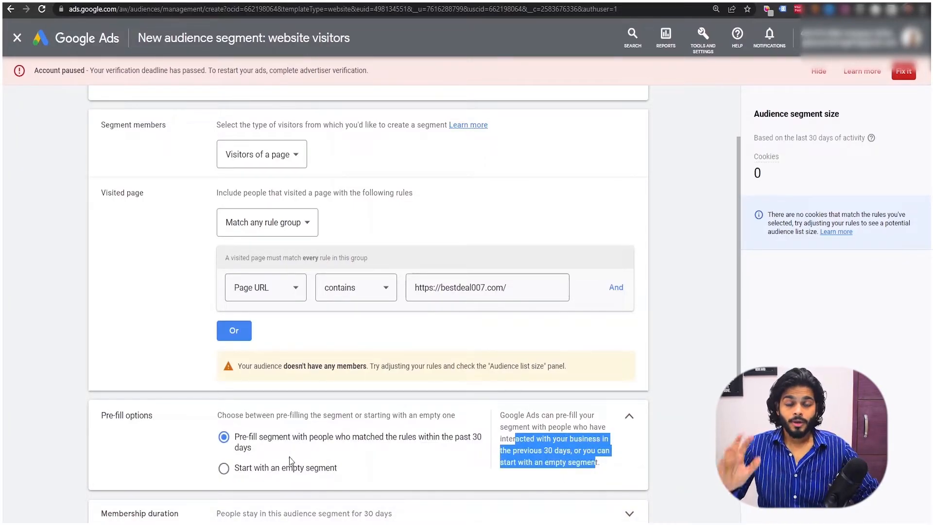
left_click(294, 469)
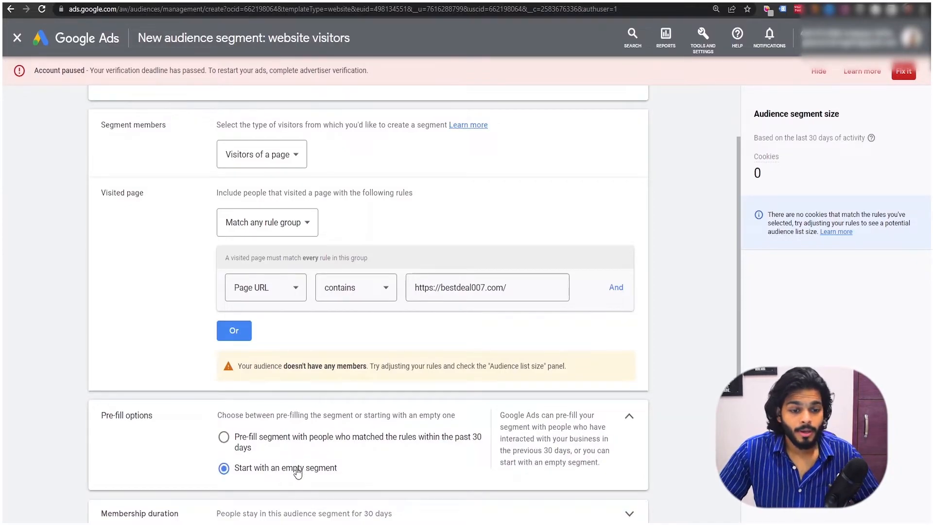
left_click(301, 441)
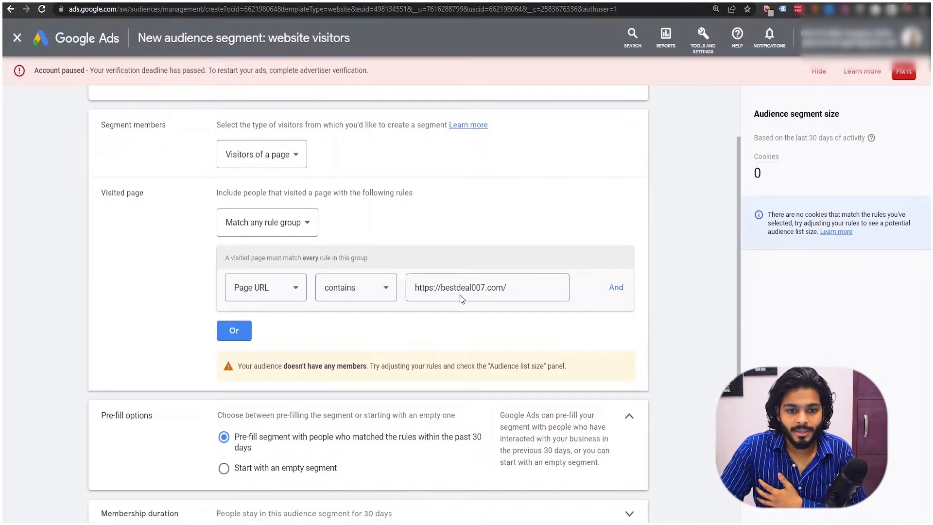
left_click_drag(510, 289, 408, 301)
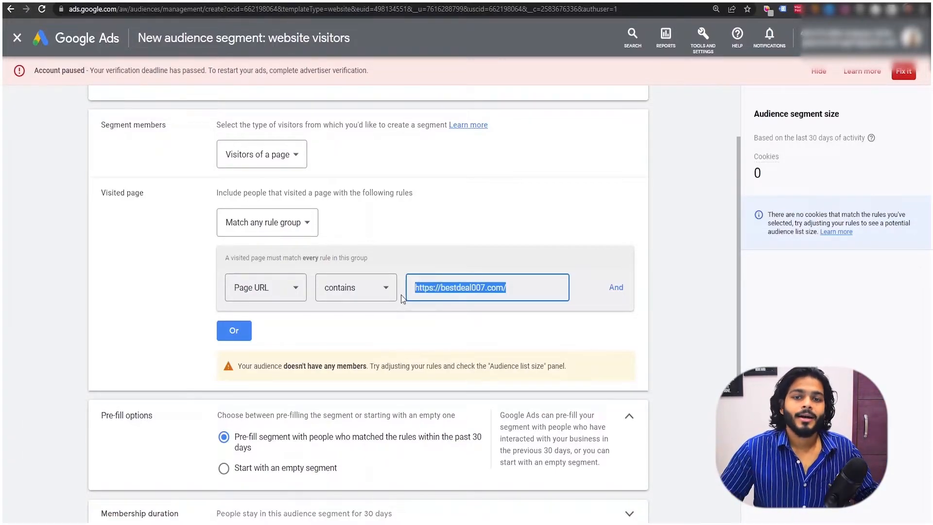
scroll(253, 335, "down", 2)
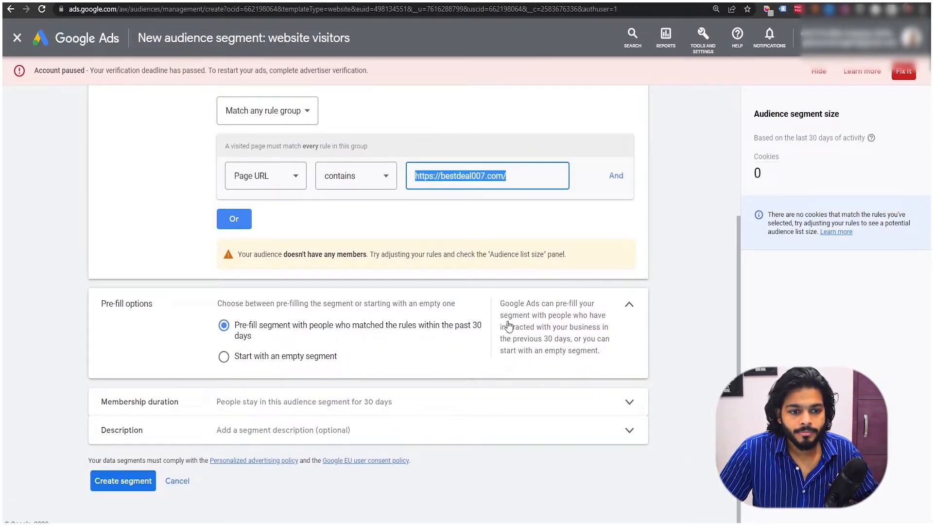
left_click_drag(504, 305, 625, 308)
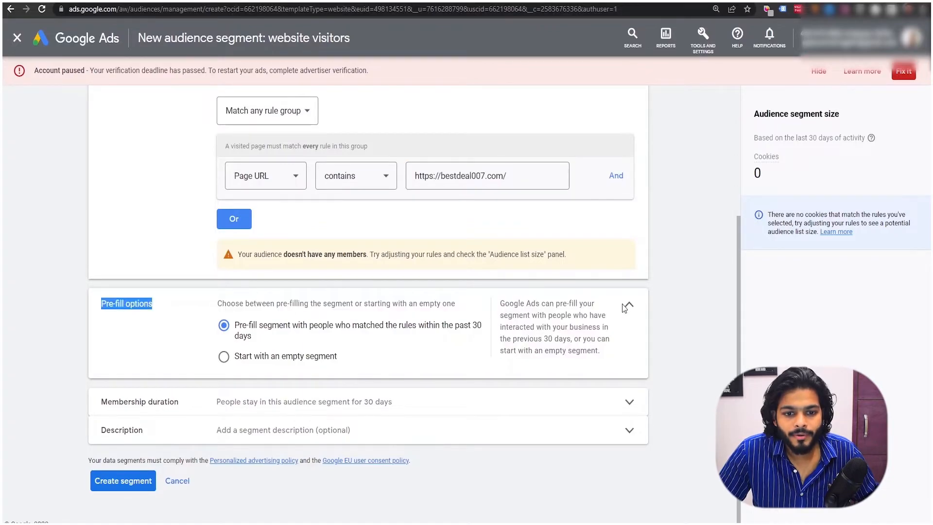
left_click_drag(531, 325, 591, 328)
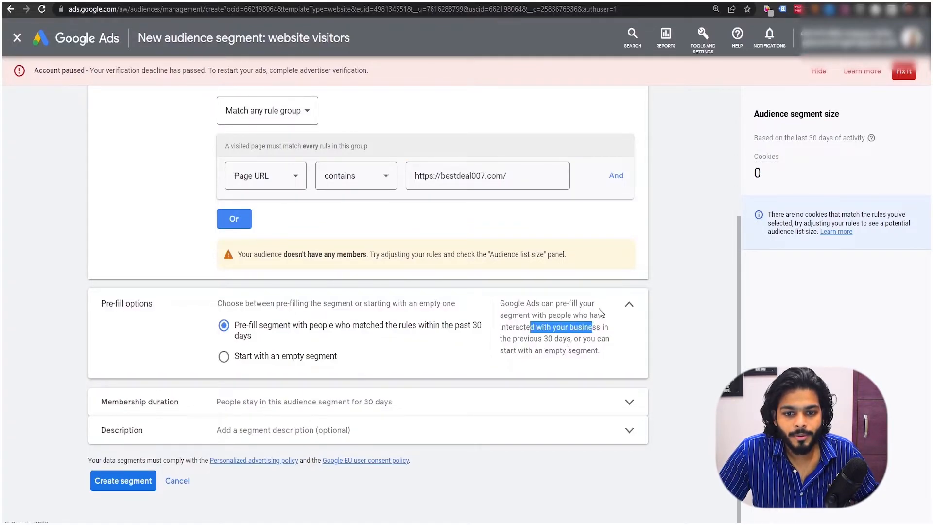
left_click(629, 304)
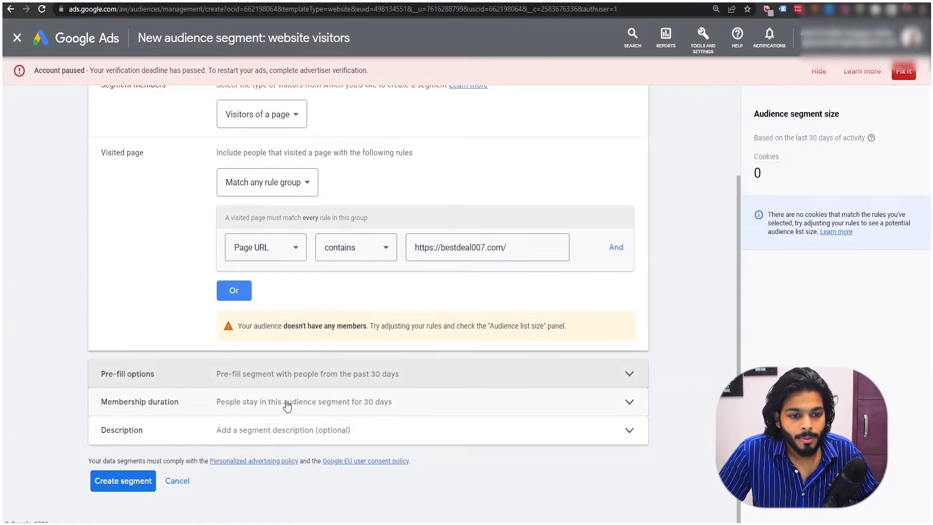
Set the membership duration to 540 days and create the segment without a description.
left_click(437, 406)
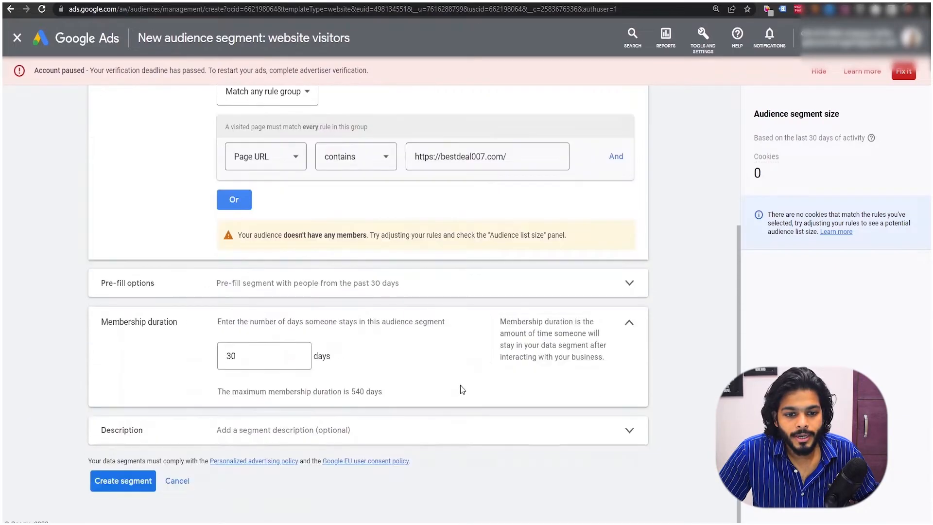
left_click_drag(511, 321, 575, 357)
double_click(259, 360)
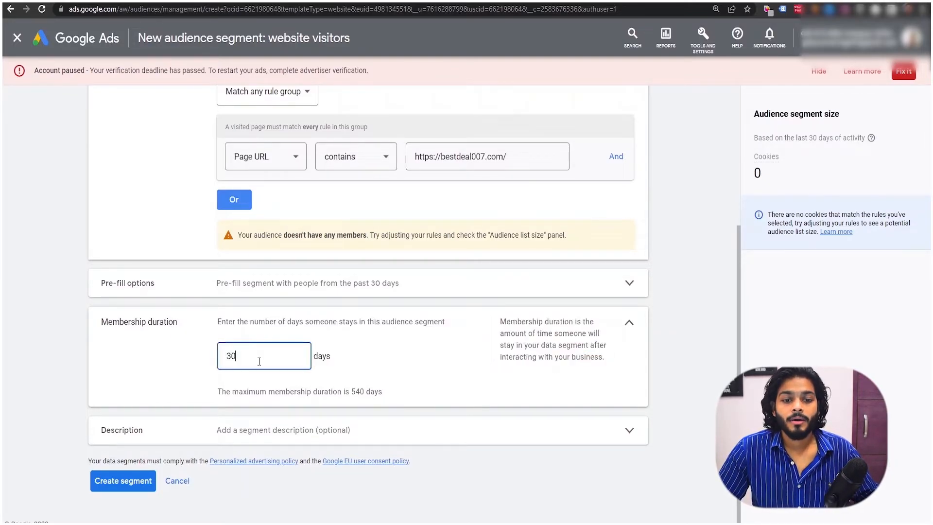
type("54")
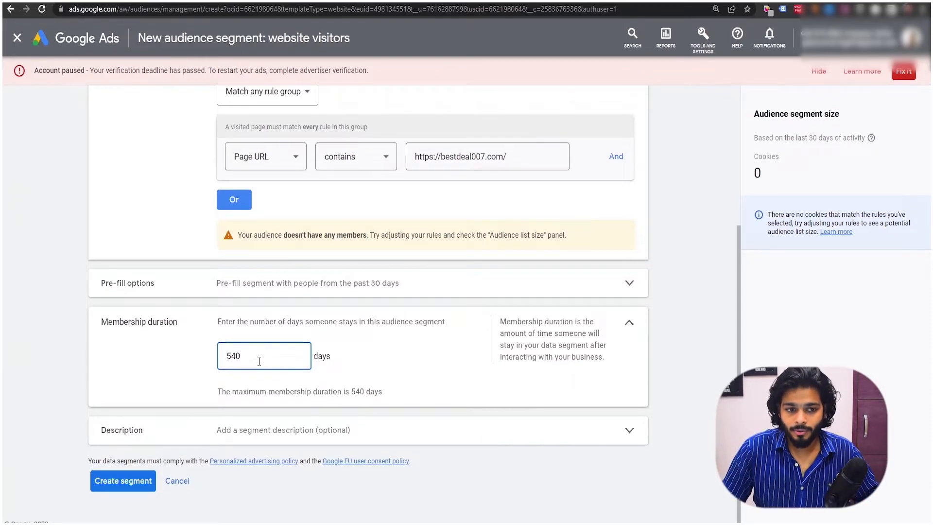
left_click_drag(259, 362, 218, 364)
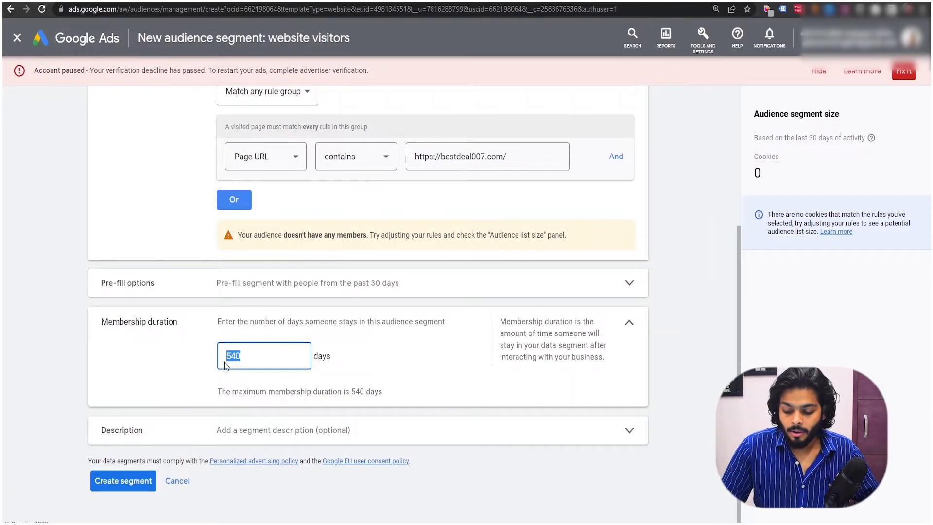
type("3")
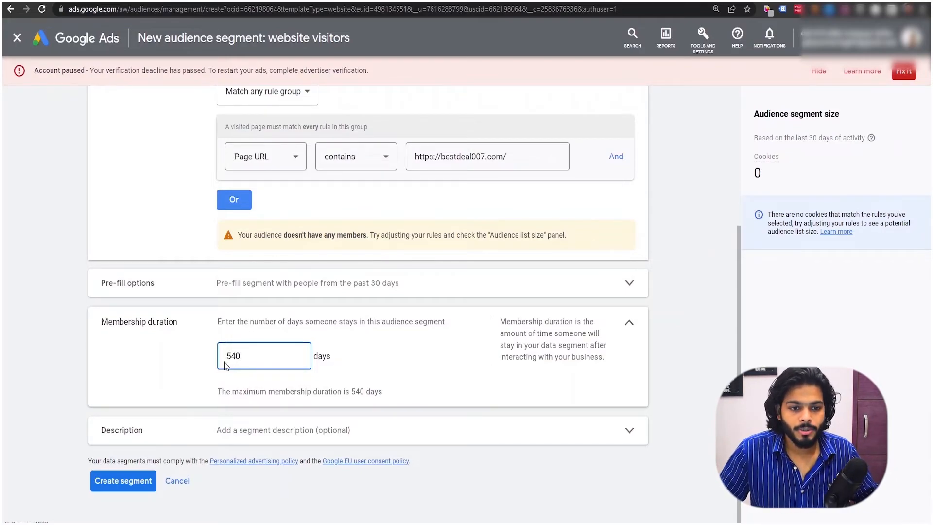
left_click_drag(383, 392, 308, 401)
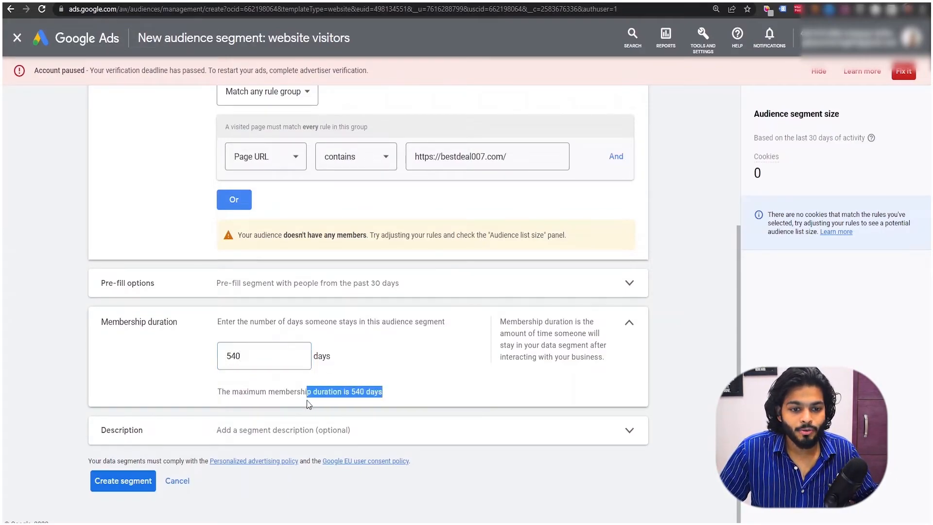
left_click(354, 384)
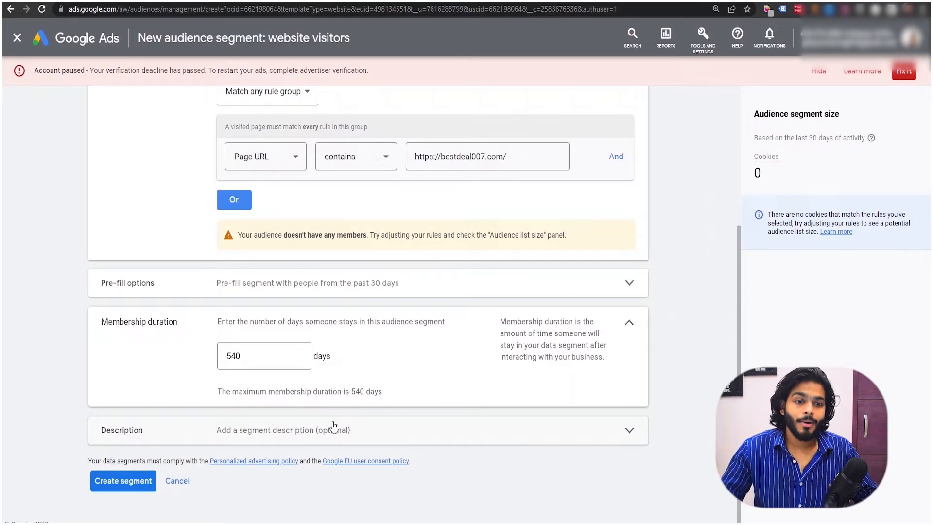
left_click(313, 434)
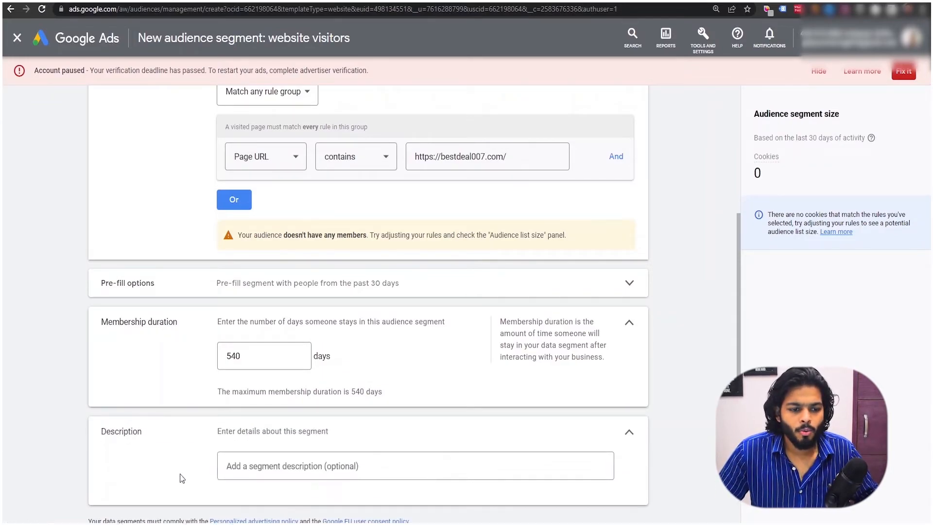
left_click(119, 482)
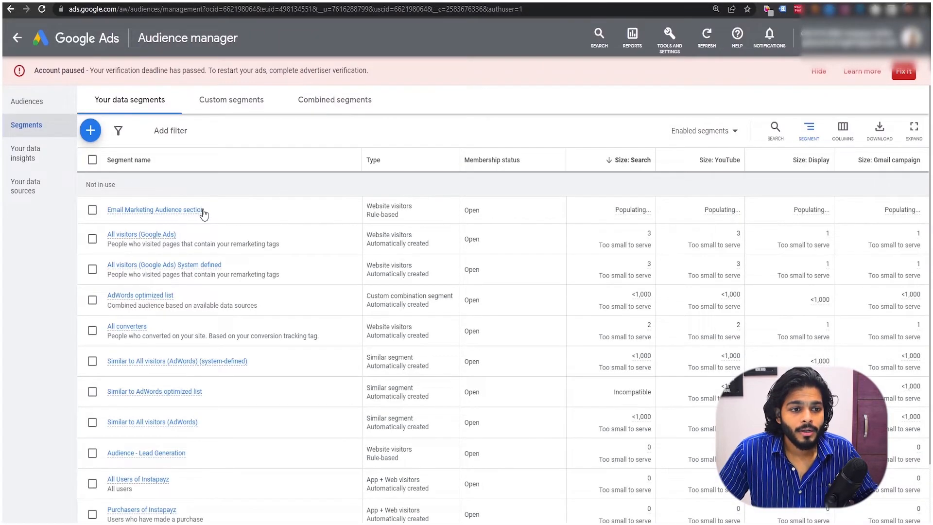
Examine the "Email Marketing Audience section" segment's details and its Search size, enlarging the page to 150% and reading the size explanation.
triple_click(107, 211)
mouse_move(109, 211)
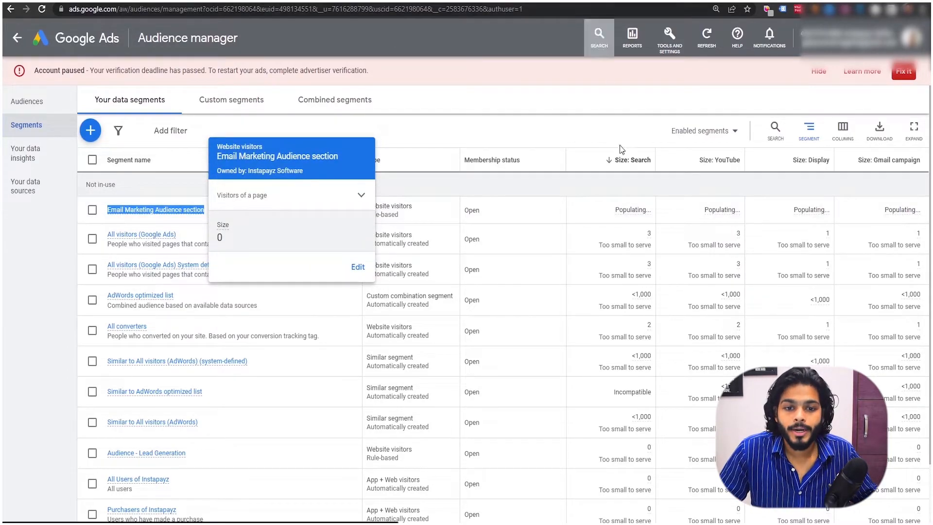
left_click_drag(609, 210, 666, 209)
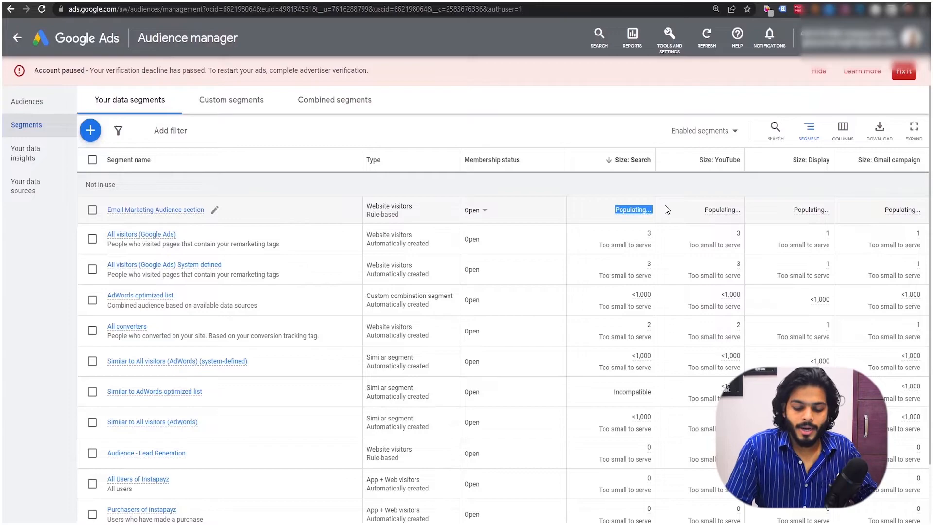
key("ctrl+plus")
key("ctrl+plus")
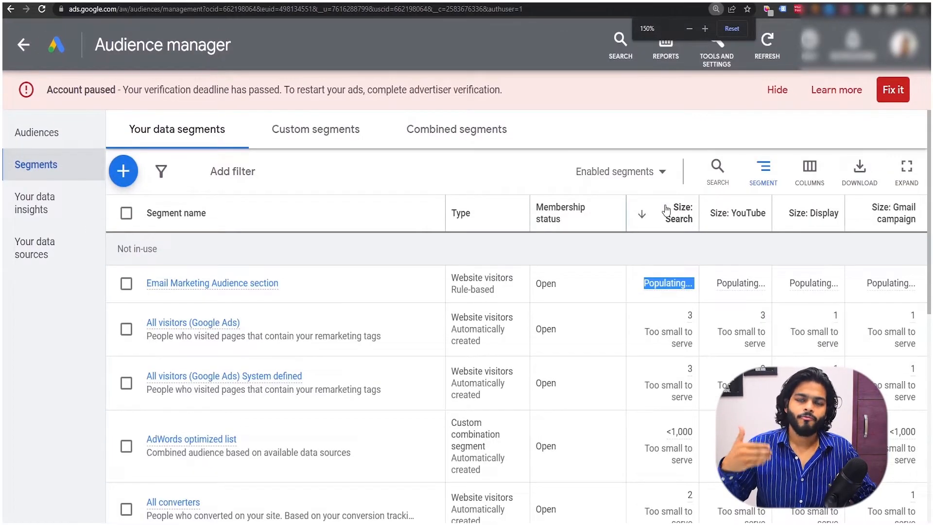
mouse_move(666, 210)
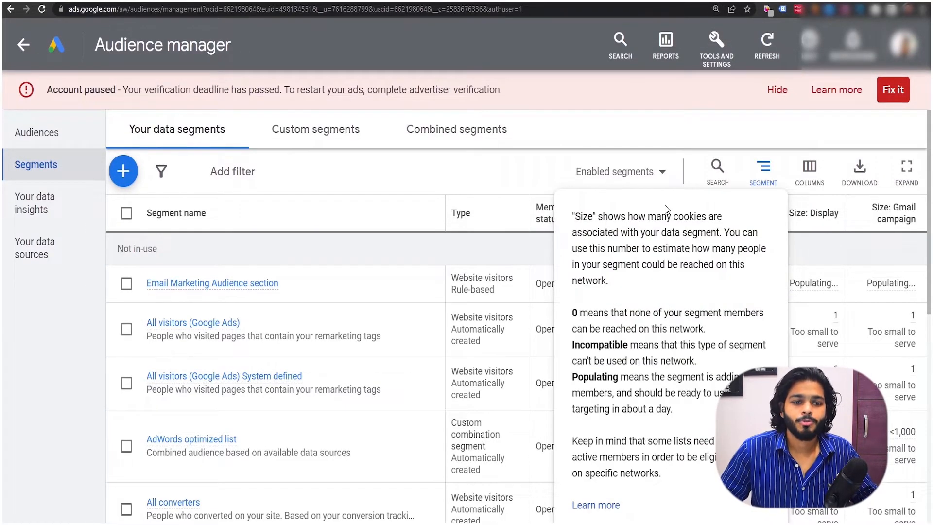
Start a new custom combination audience segment from your data segments.
left_click(123, 174)
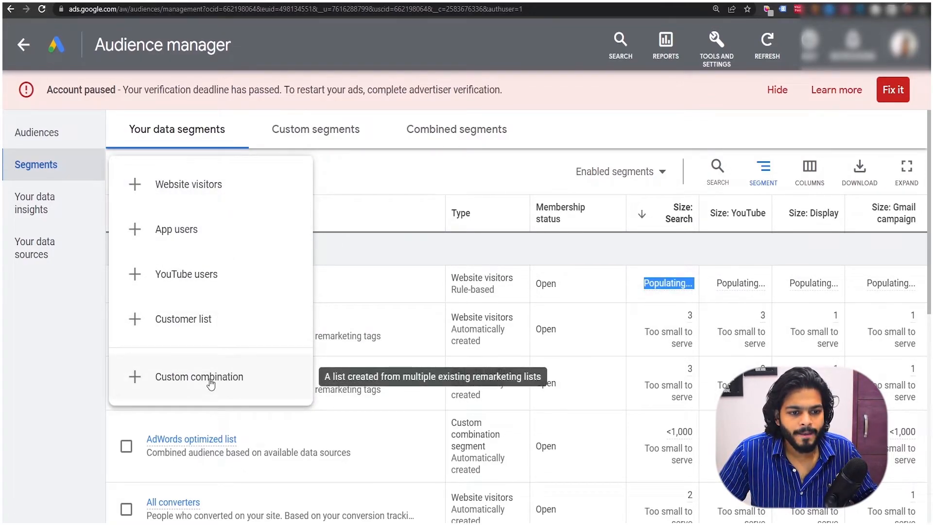
left_click(226, 382)
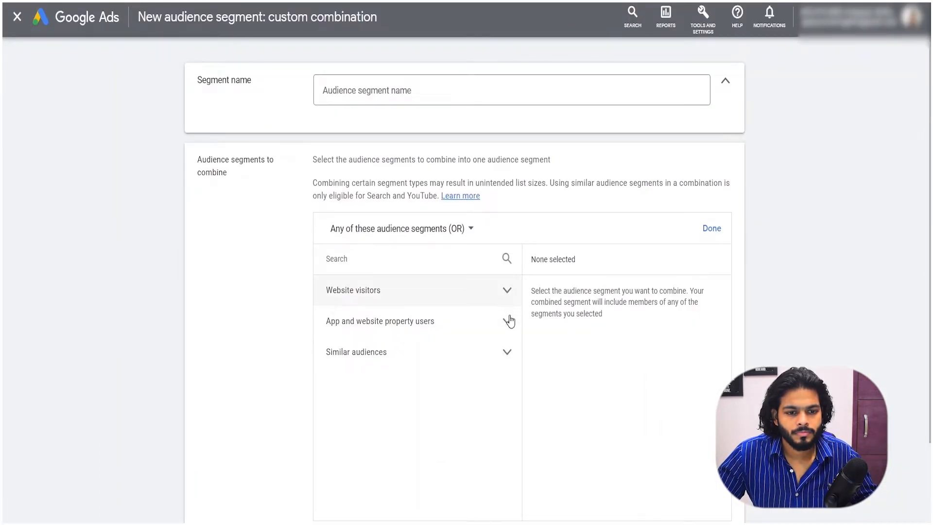
Add the All Converters (Google Ads) website visitors segment to the custom combination and review the other website visitors segments.
left_click(508, 292)
left_click(458, 329)
scroll(503, 282, "down", 3)
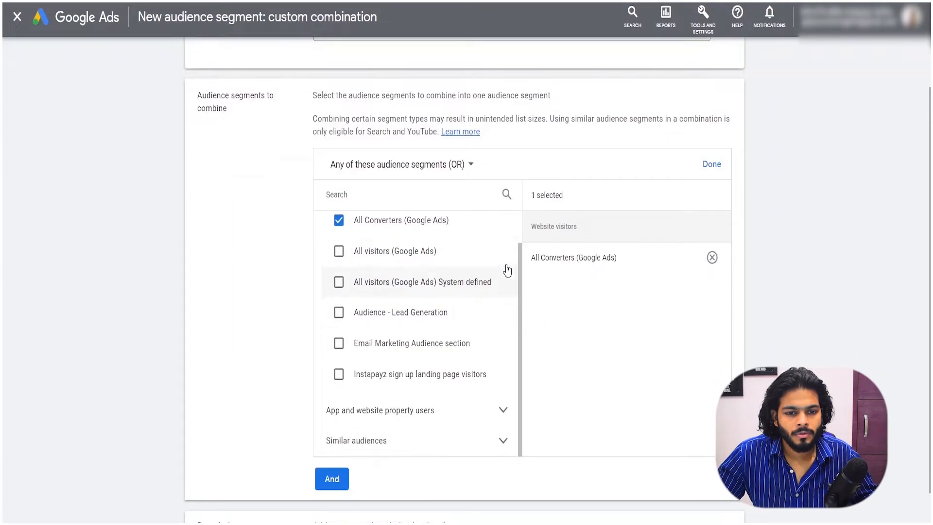
scroll(484, 201, "up", 2)
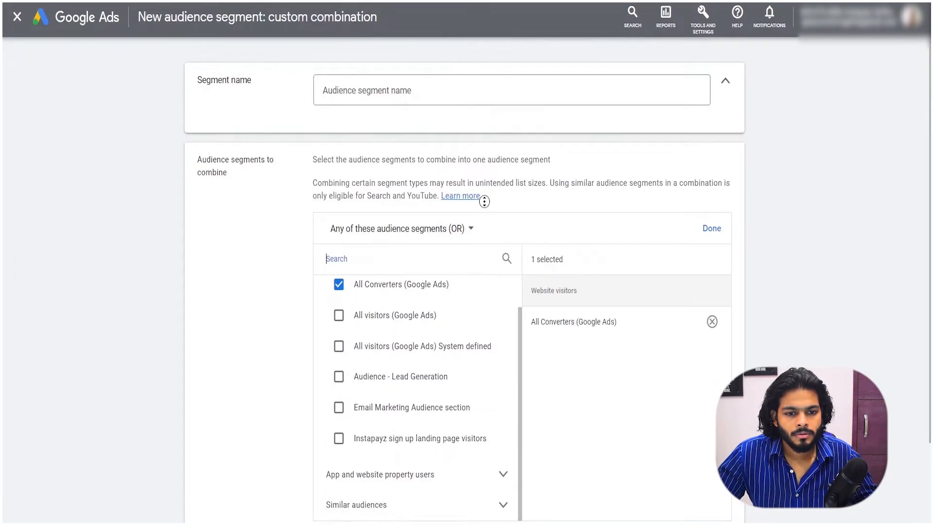
scroll(485, 201, "down", 3)
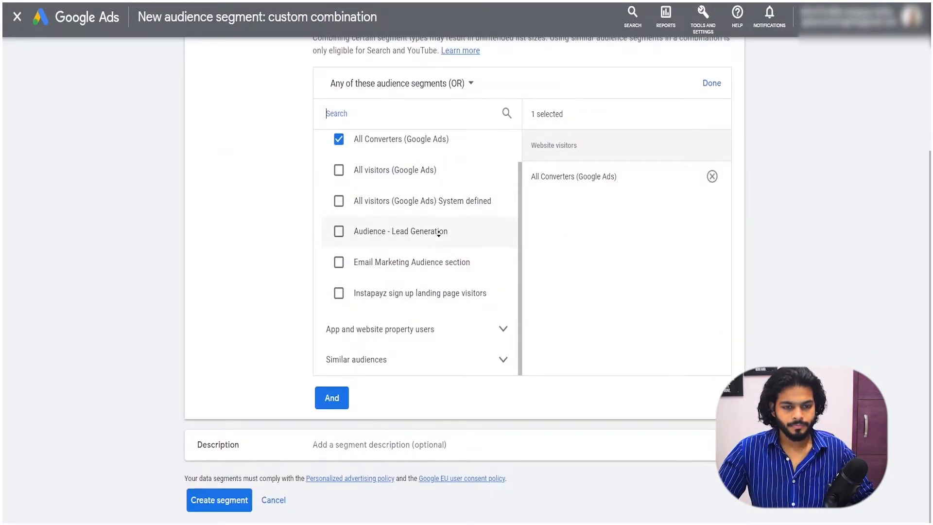
scroll(370, 231, "up", 3)
scroll(502, 306, "down", 3)
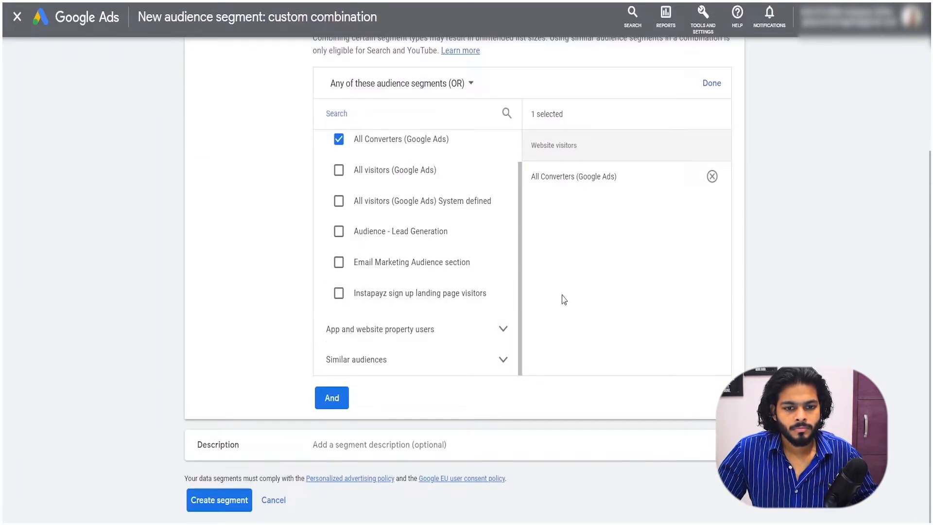
Examine the segments available under App and website property users and Similar audiences, collapsing all segment categories when finished.
left_click(501, 329)
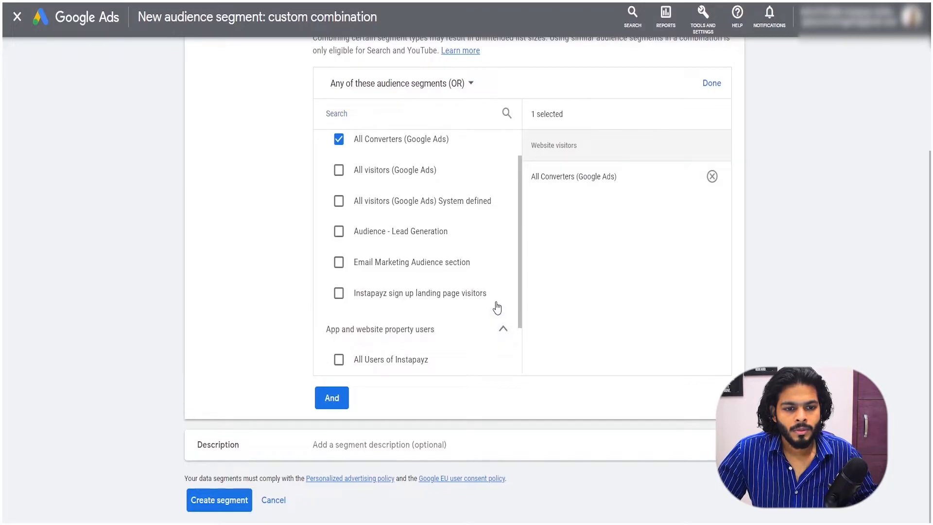
scroll(496, 308, "down", 2)
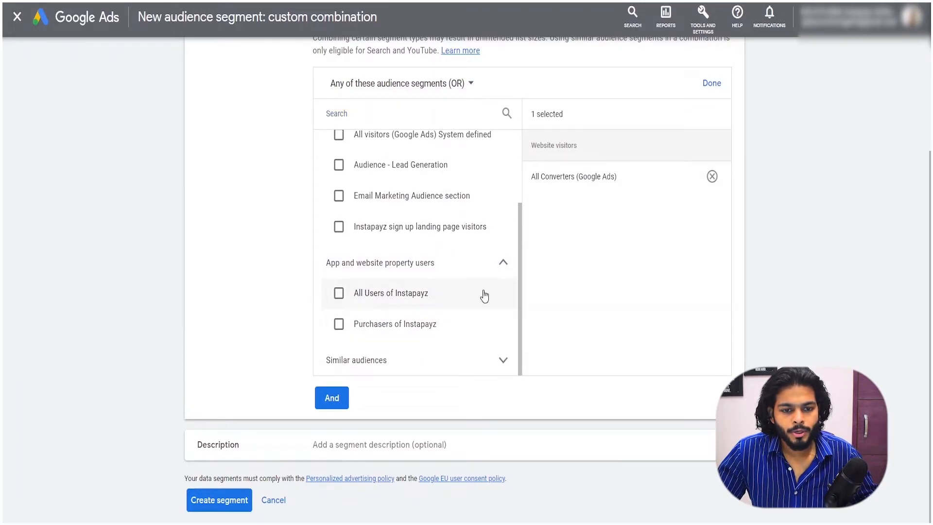
left_click(508, 263)
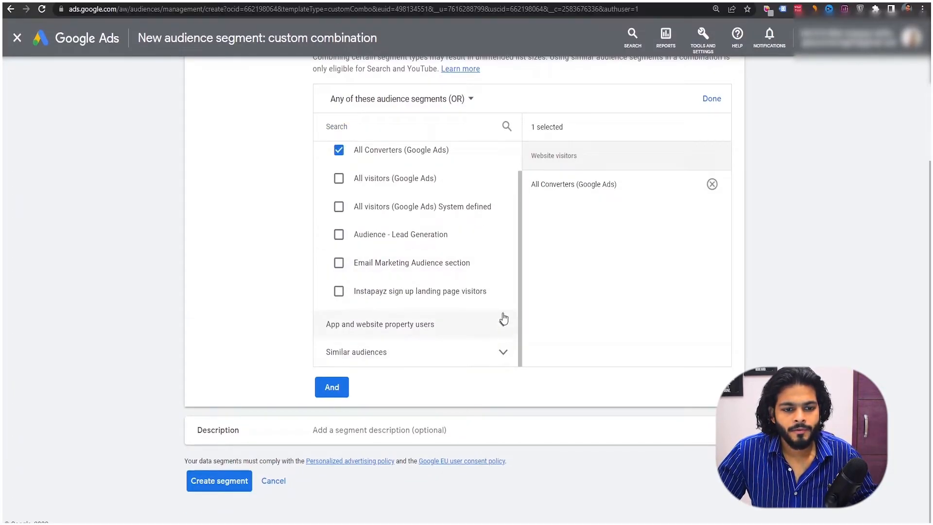
left_click(504, 355)
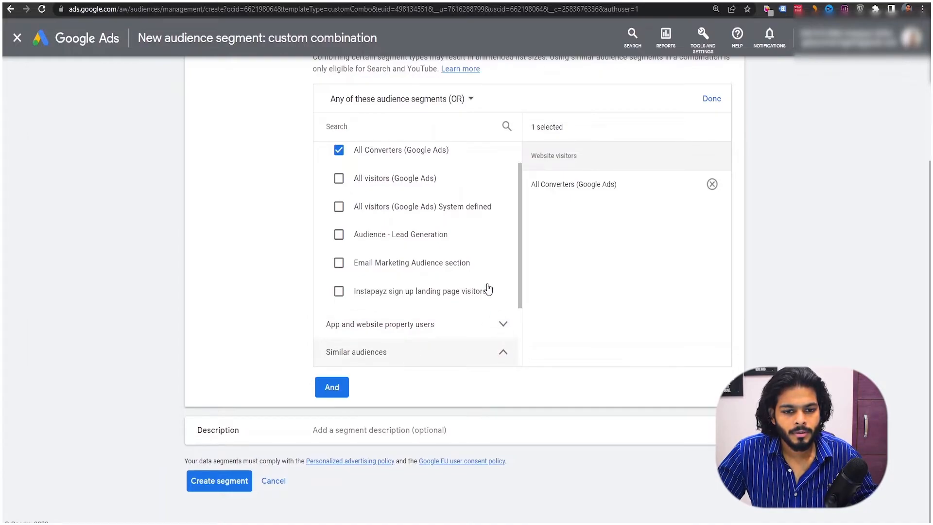
scroll(452, 287, "down", 2)
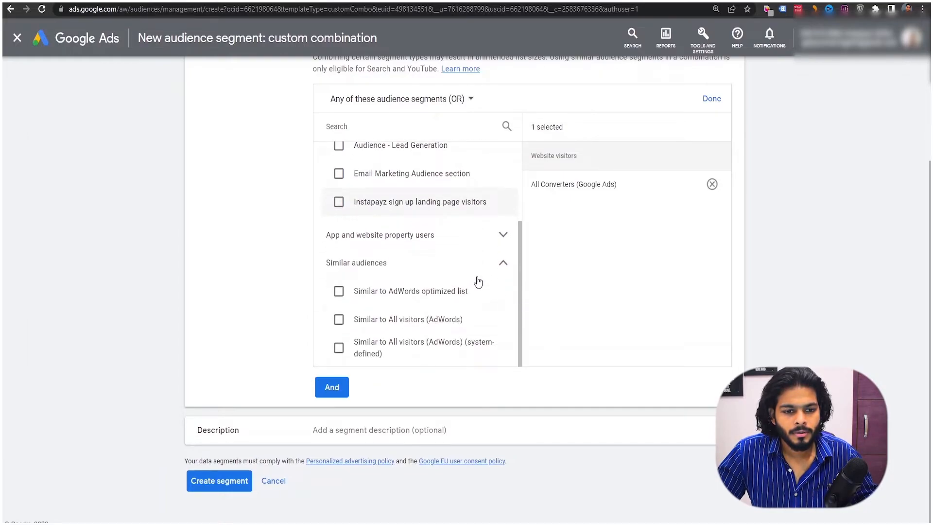
left_click(502, 236)
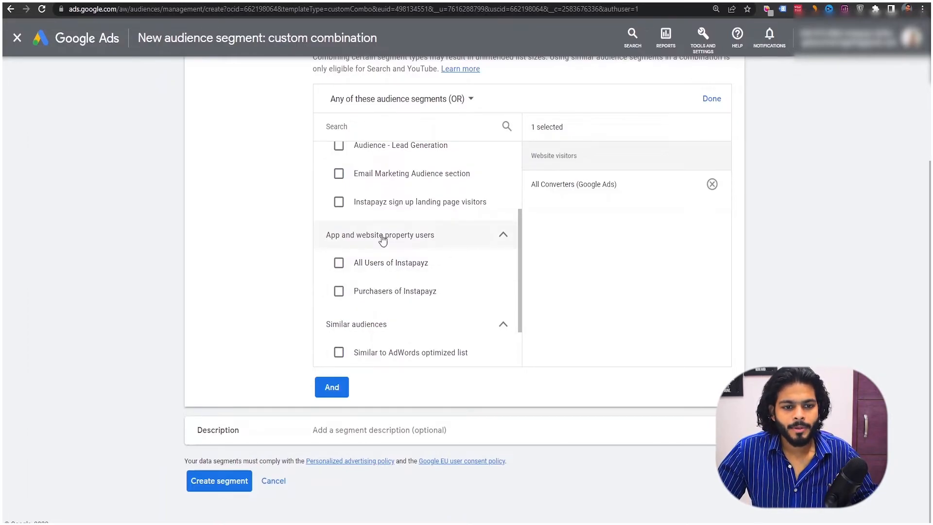
left_click(504, 237)
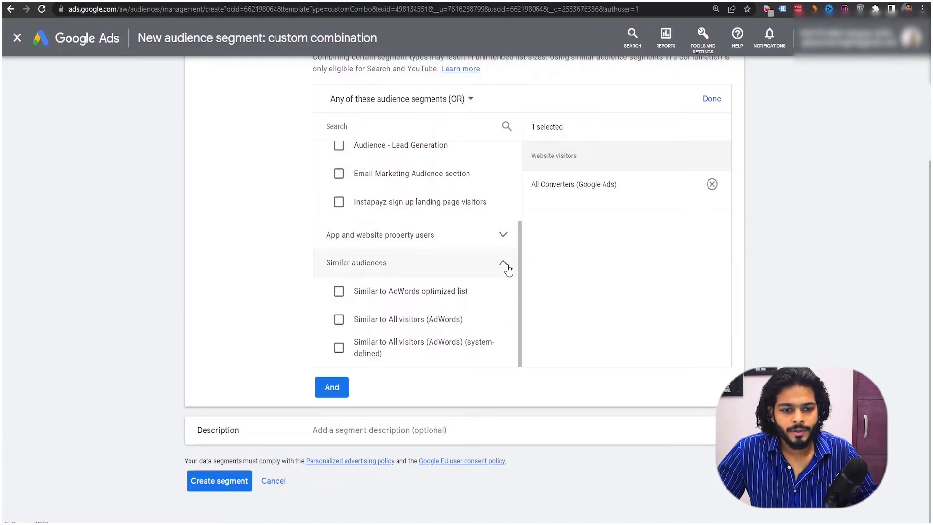
left_click(504, 266)
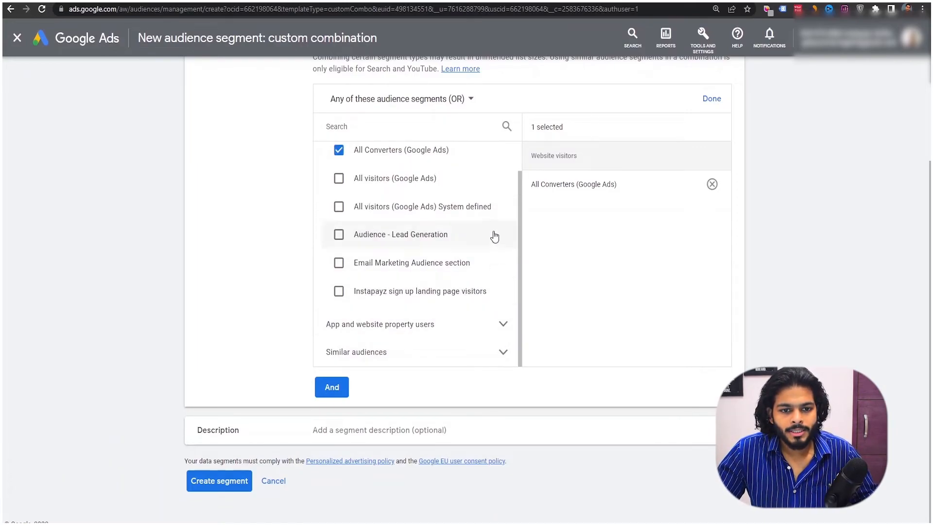
scroll(494, 236, "up", 4)
left_click(503, 289)
scroll(486, 240, "down", 3)
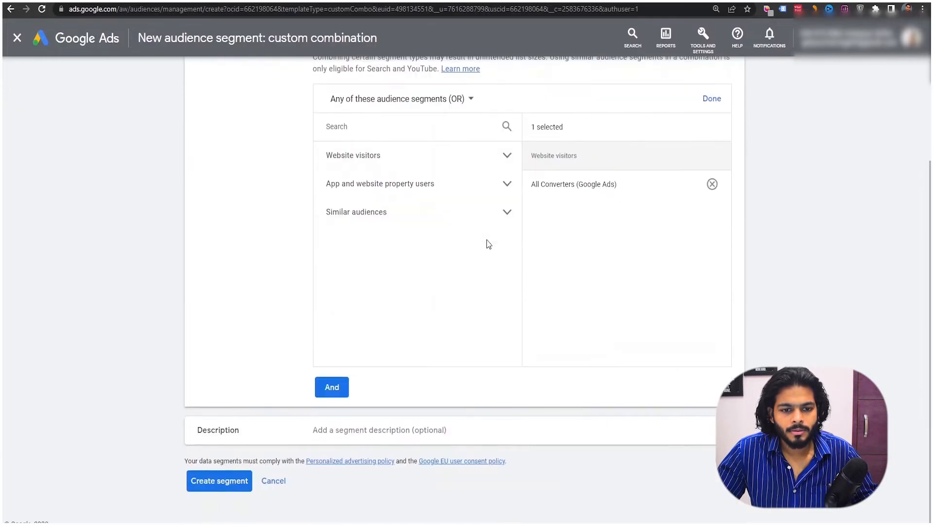
Add "Similar to AdWords optimized list" to the combination and try to create the segment without a description.
left_click(506, 214)
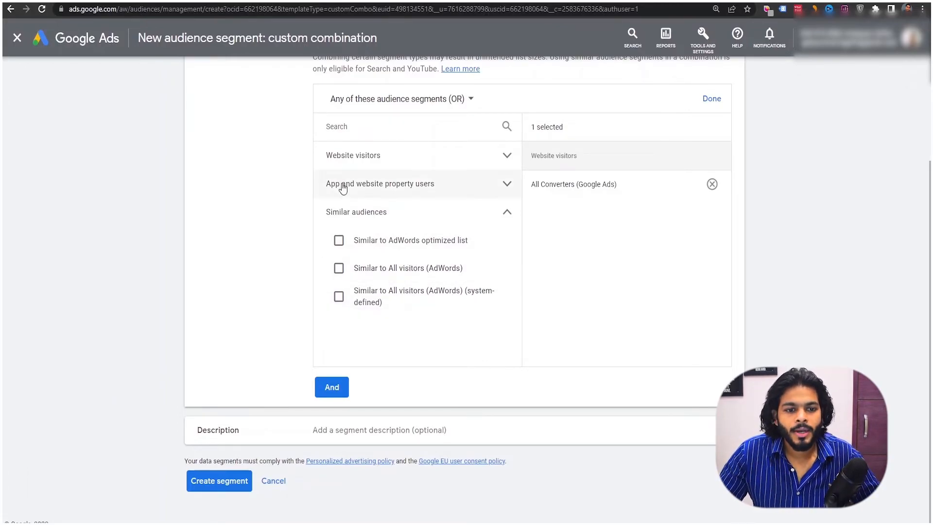
left_click(364, 248)
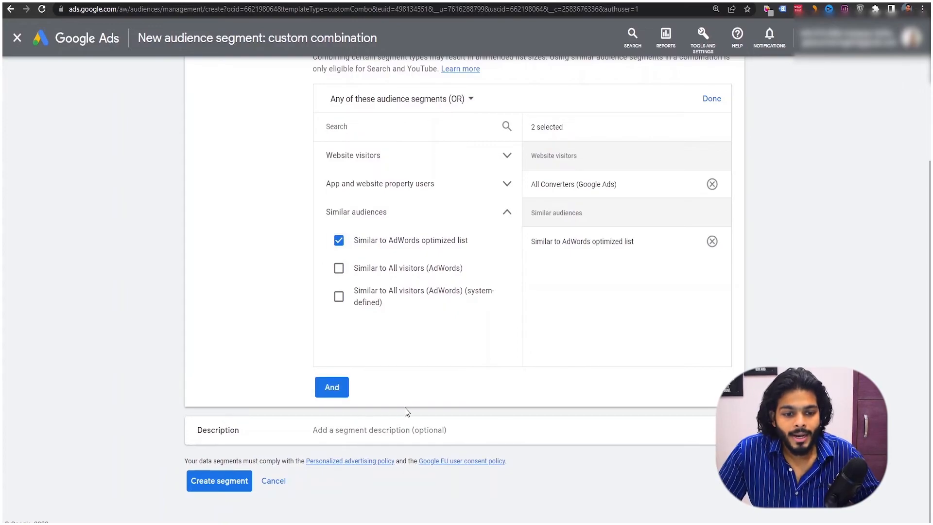
left_click(416, 425)
scroll(428, 403, "down", 2)
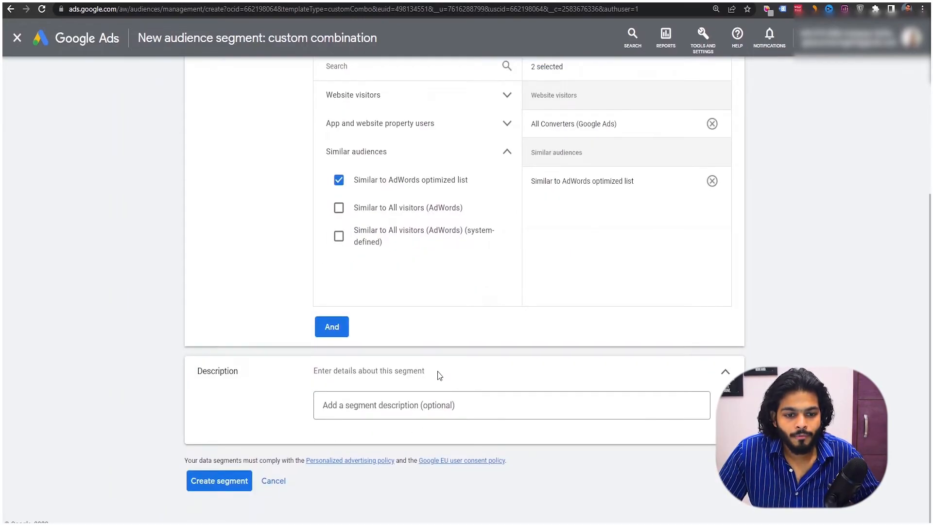
left_click(725, 372)
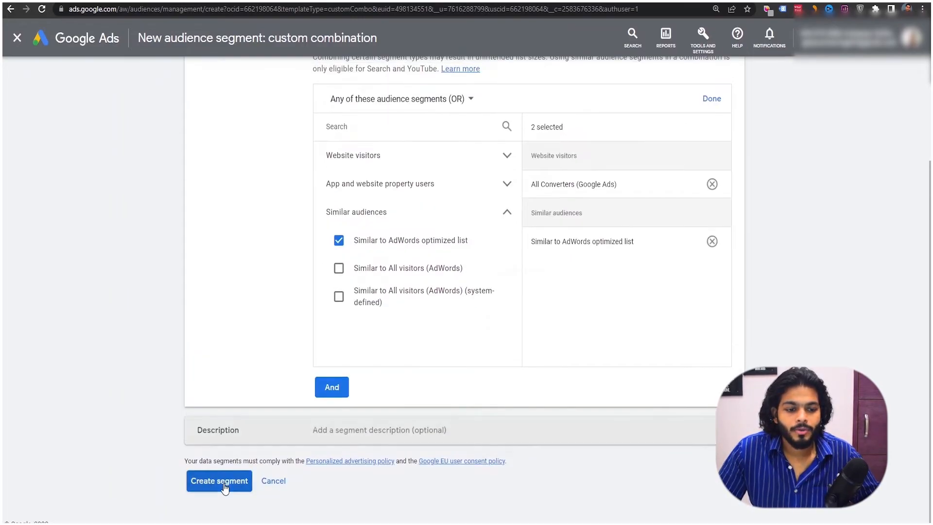
left_click(224, 487)
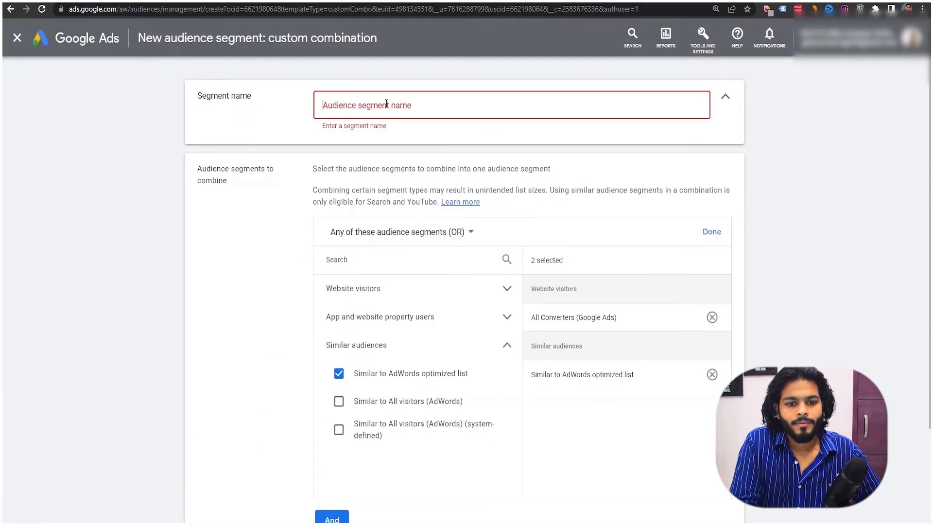
Name the segment "custom combination audience / hotel website visitor custom combination" and create it.
left_click(386, 103)
type("custom ")
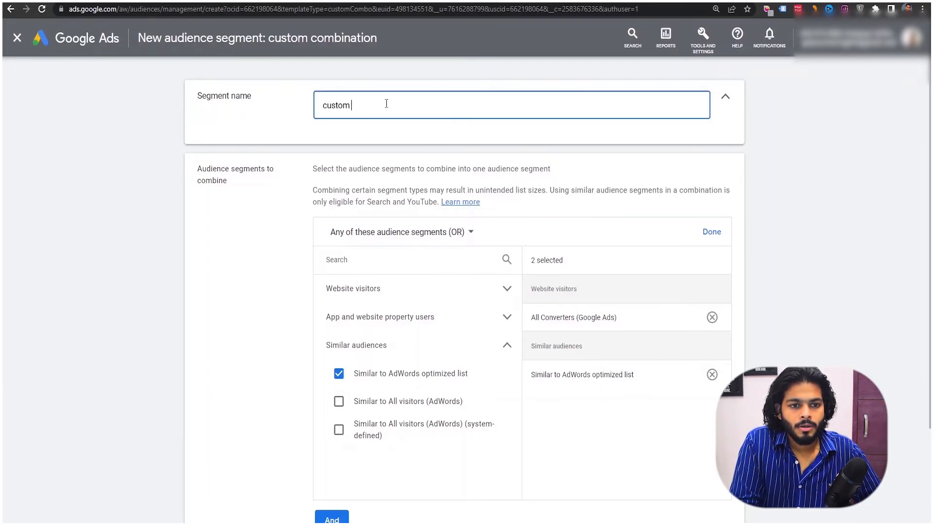
type("combination au")
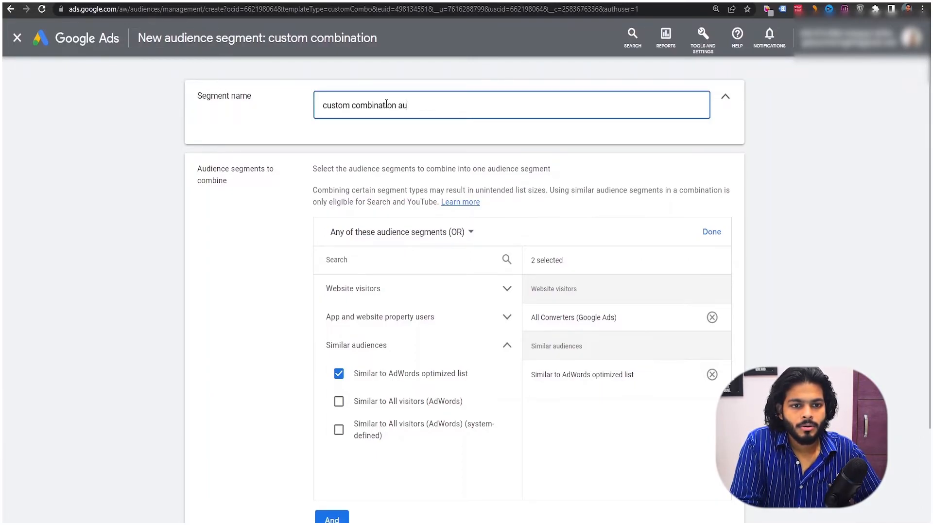
type("dience")
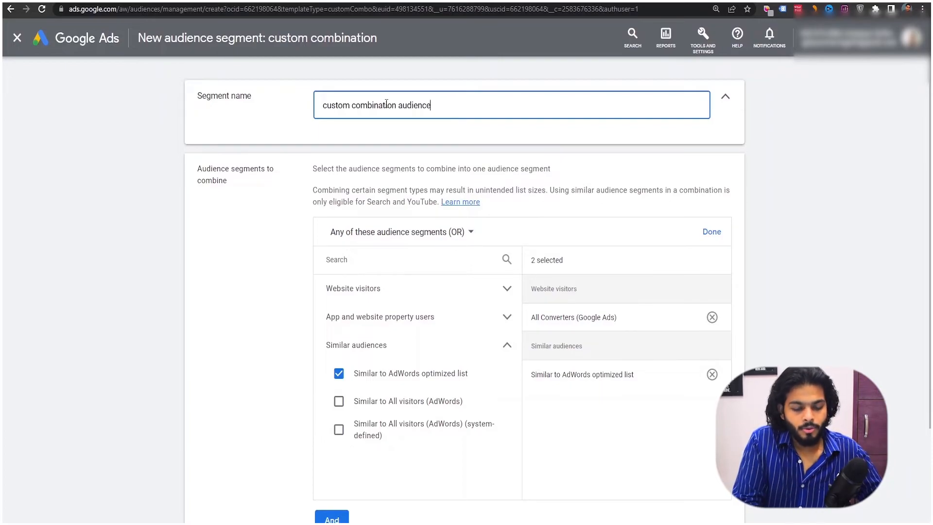
type(" / hotel b")
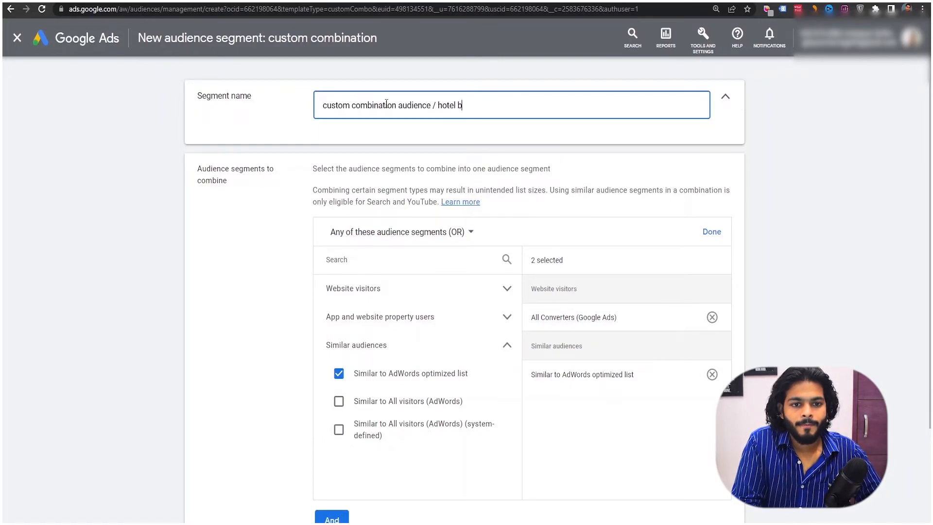
key("BackSpace")
type("website")
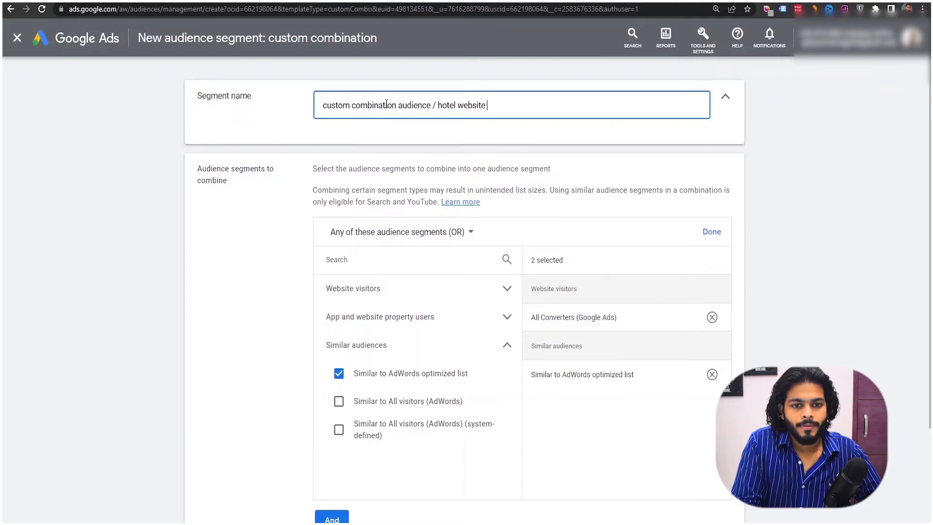
type(" visitor cu")
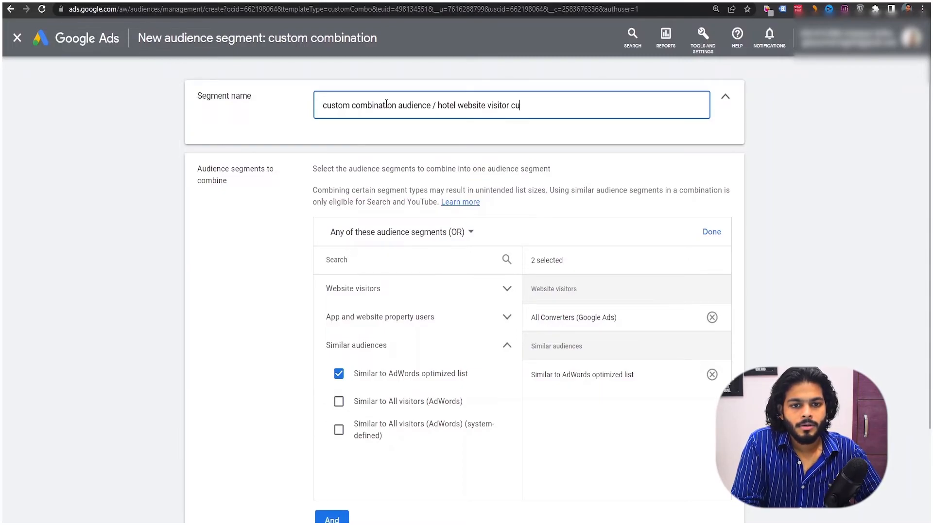
type("stom combina")
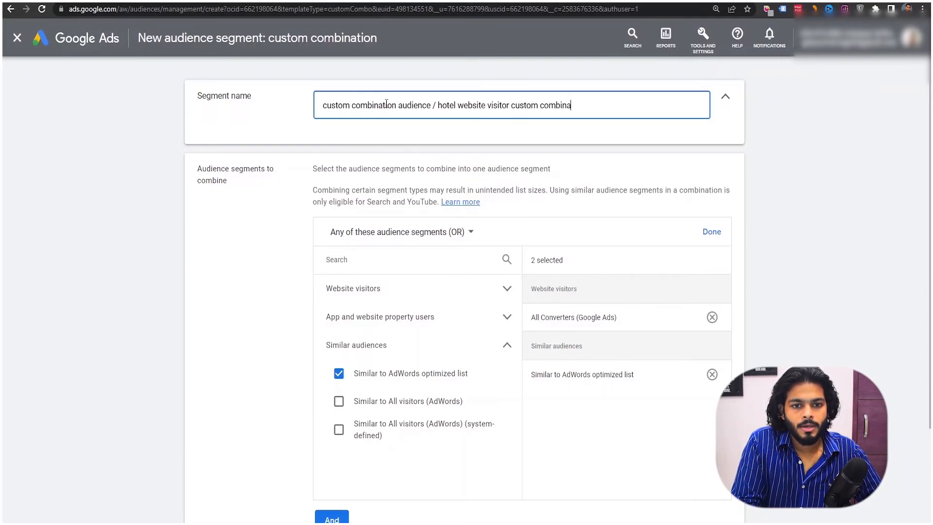
type("tion")
scroll(312, 499, "down", 3)
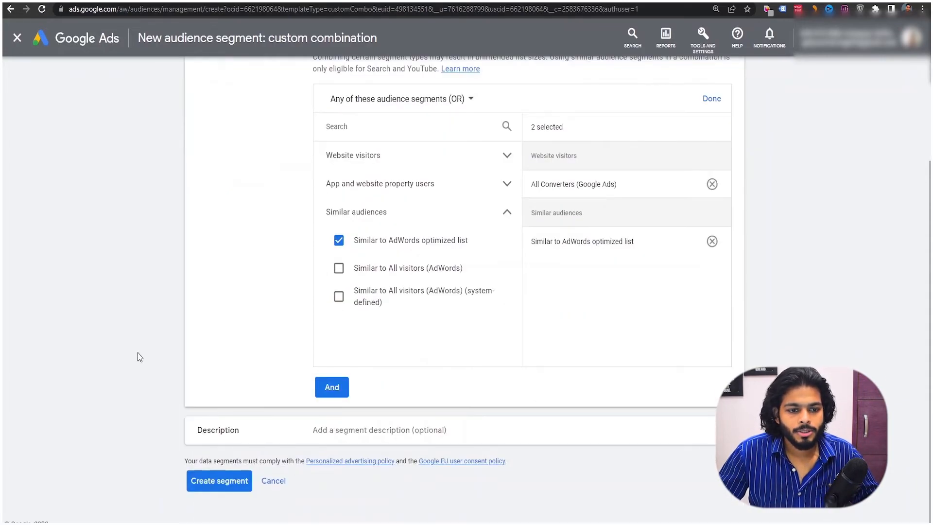
left_click(230, 492)
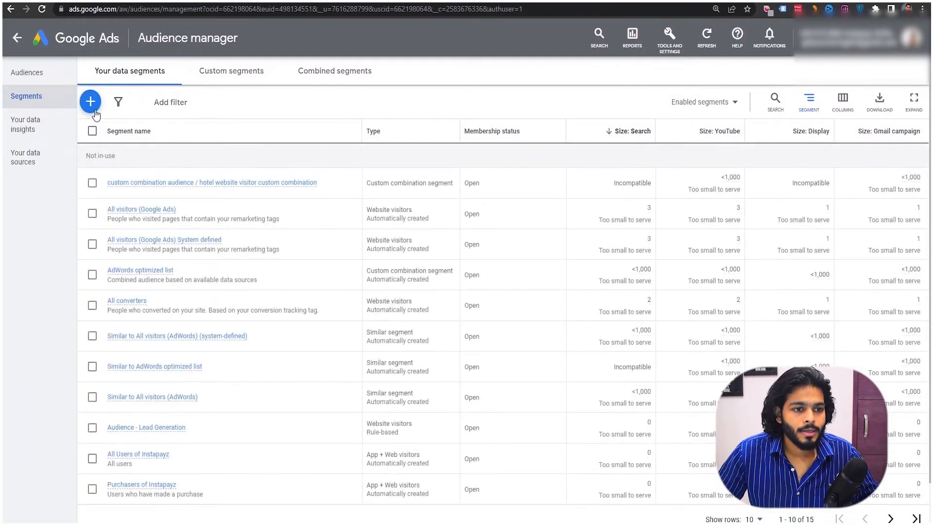
Start a new app users segment named "app user sample customer list" and check the app selection options without linking an account.
left_click(94, 111)
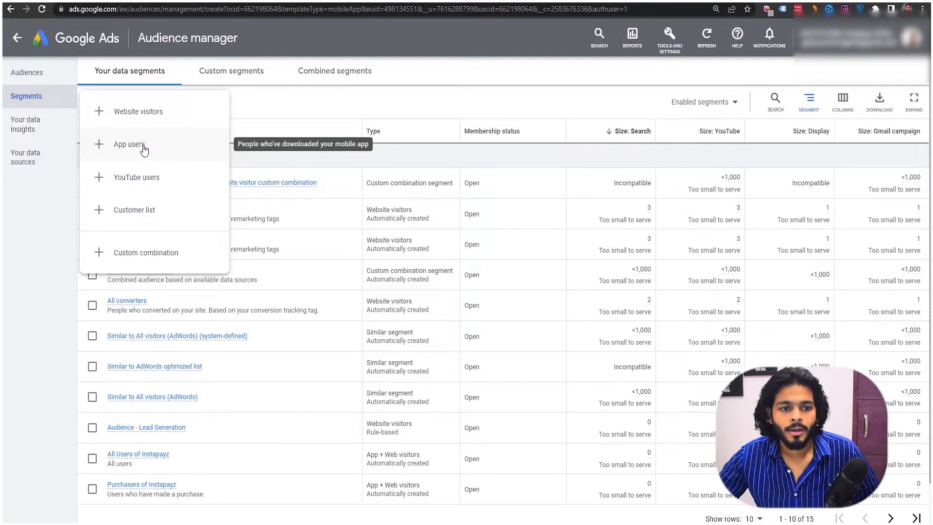
left_click(144, 148)
left_click(451, 105)
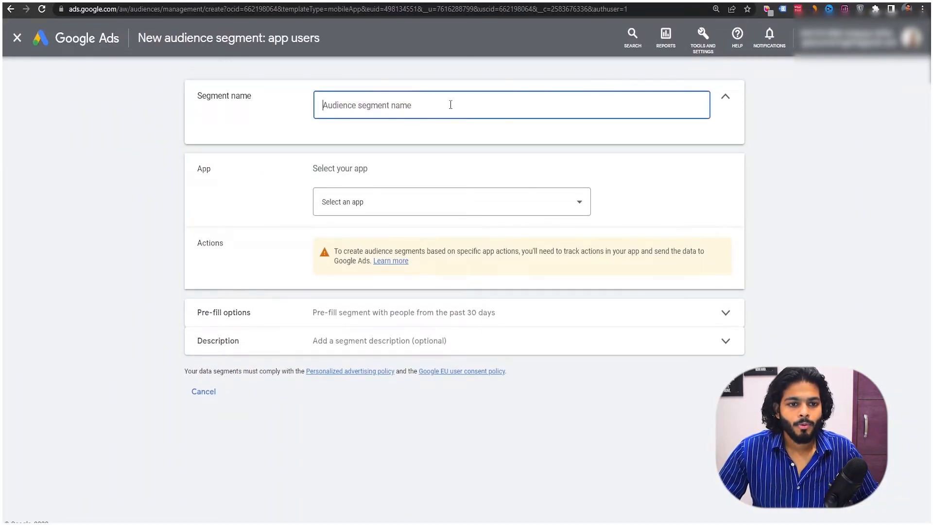
type("app use")
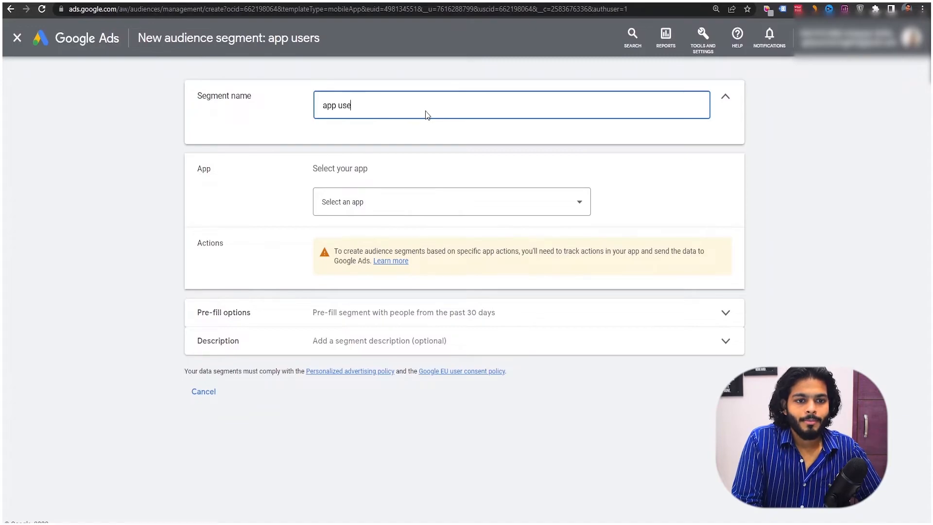
type("r sampel list")
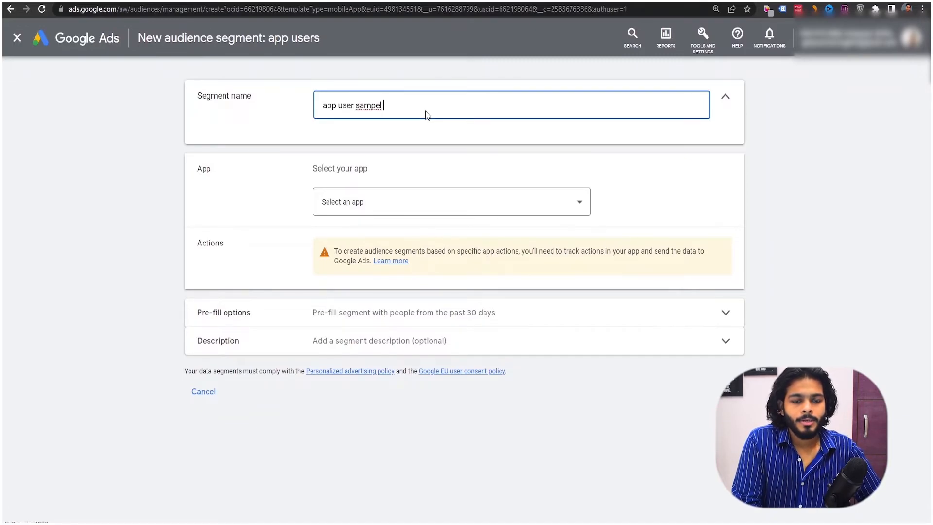
key("ctrl+BackSpace")
key("ctrl+BackSpace")
type("sam")
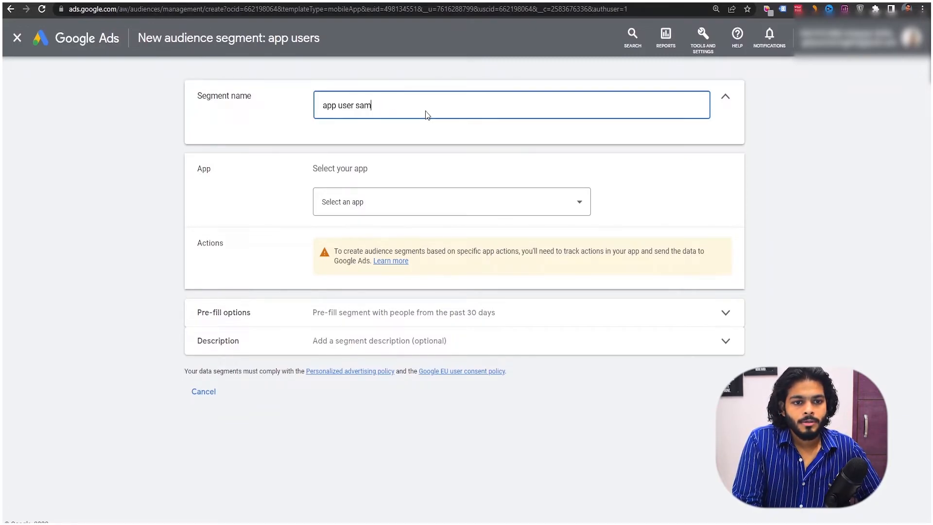
type("ple customer ")
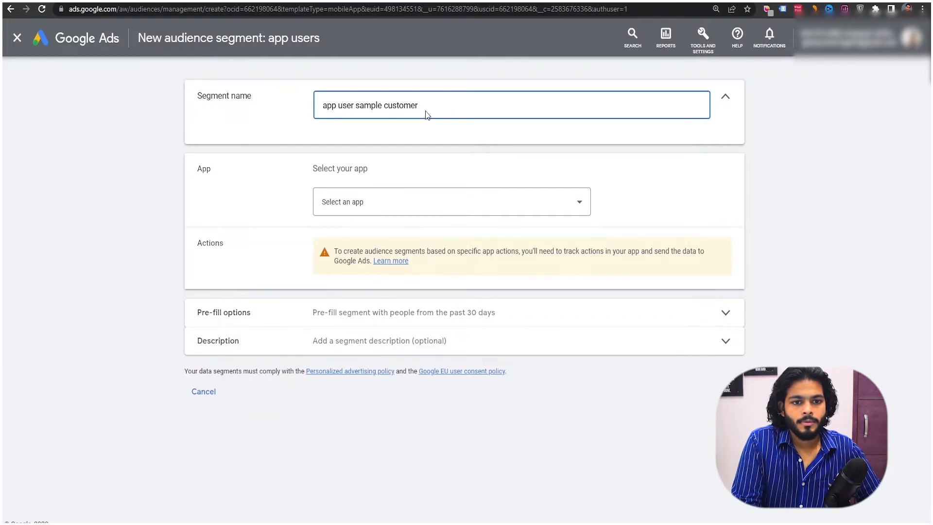
type("list")
left_click(319, 202)
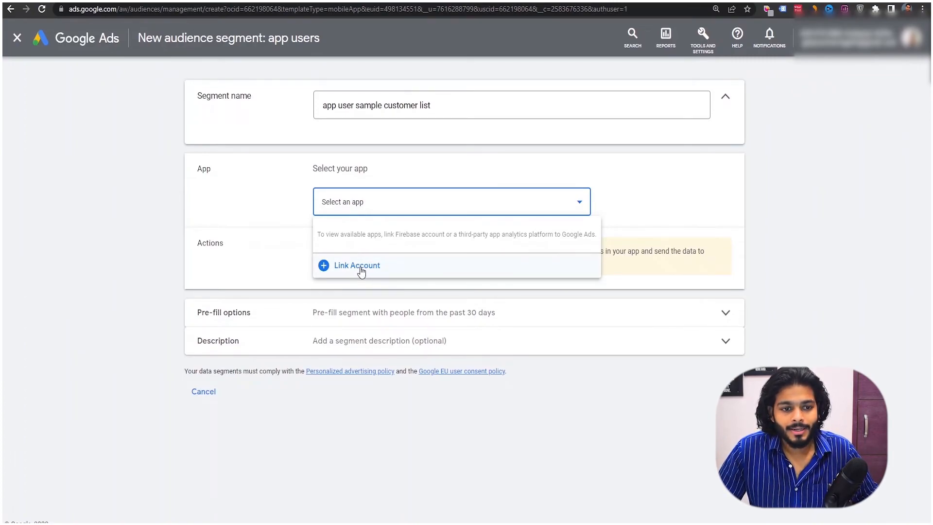
left_click(280, 230)
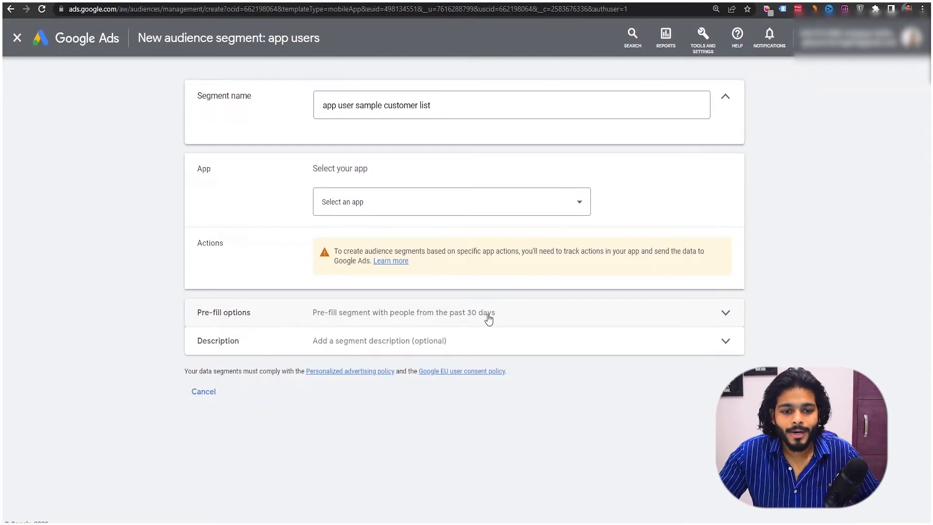
Review the pre-fill options of the app users segment, and cancel its creation.
left_click(511, 323)
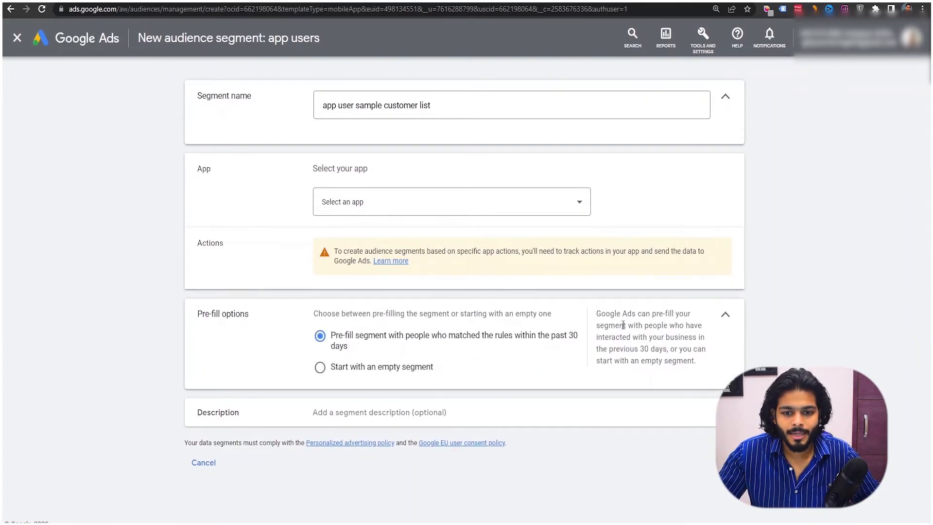
left_click(726, 315)
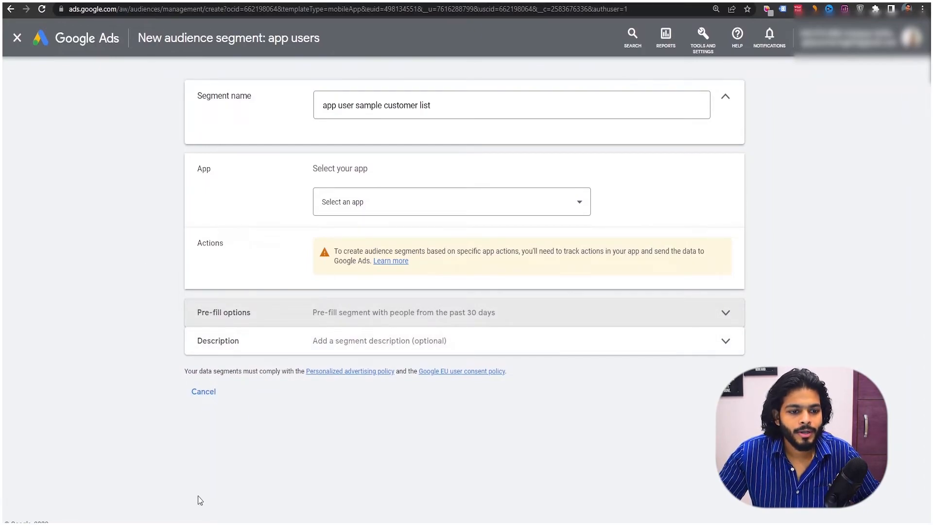
left_click(214, 392)
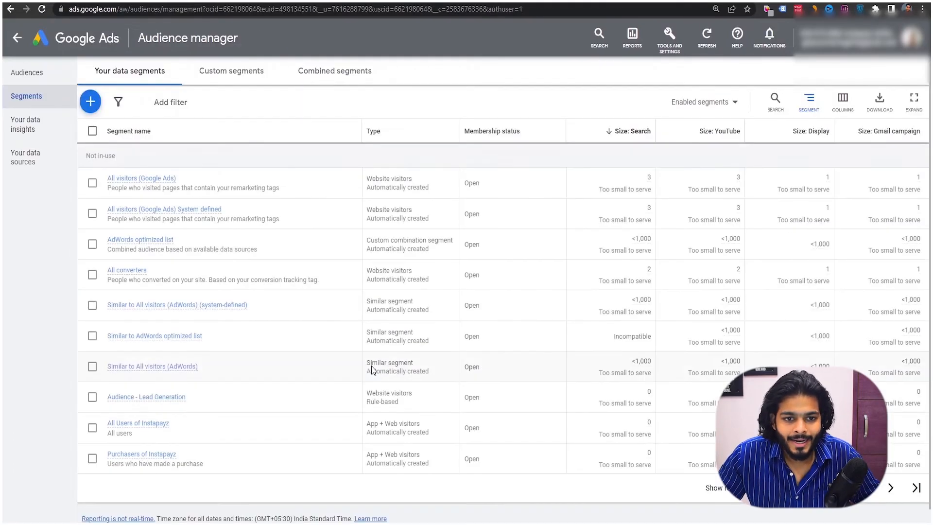
Check the segment types available for creation, and examine the All visitors (Google Ads) segment's sizes across Search, YouTube, Display and Gmail.
left_click(91, 103)
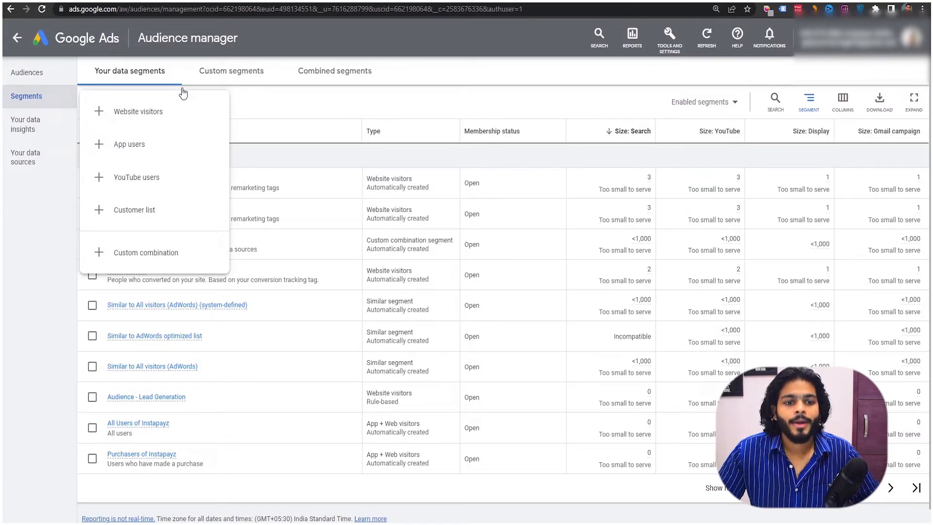
left_click(555, 285)
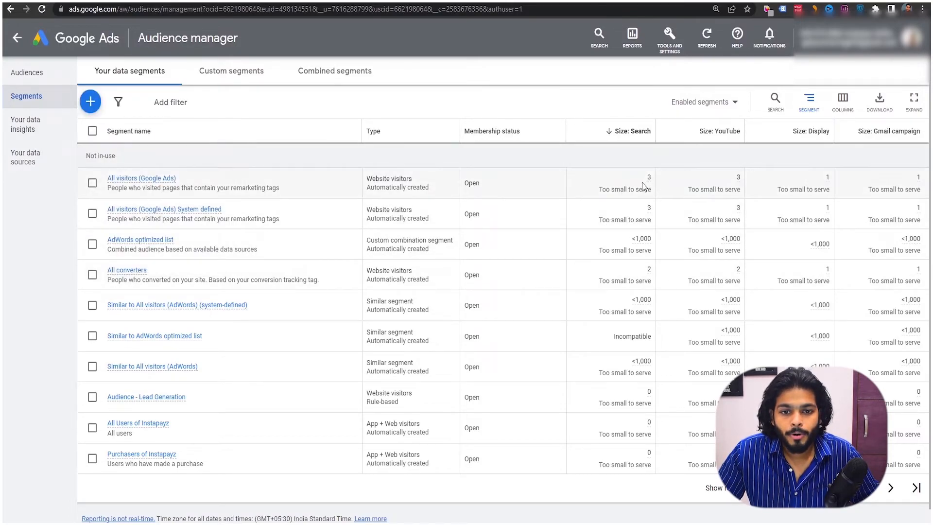
left_click_drag(642, 183, 836, 176)
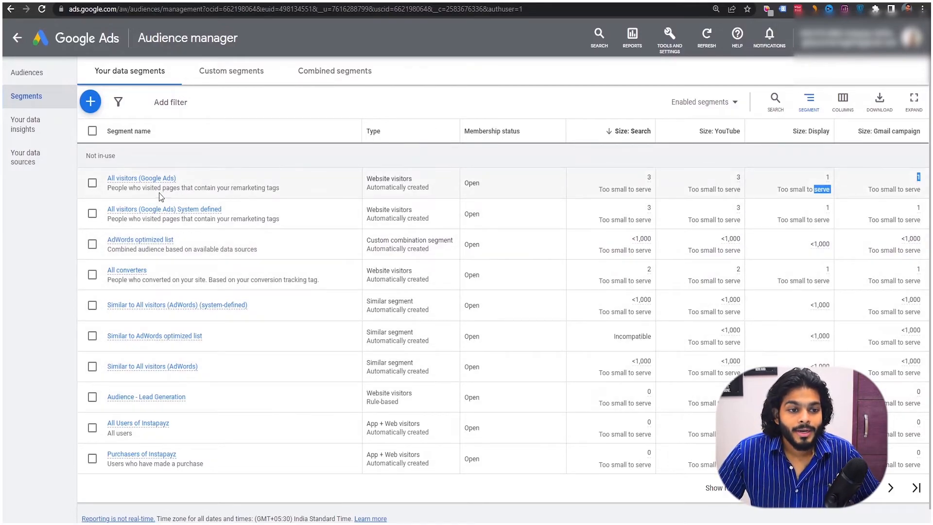
mouse_move(167, 186)
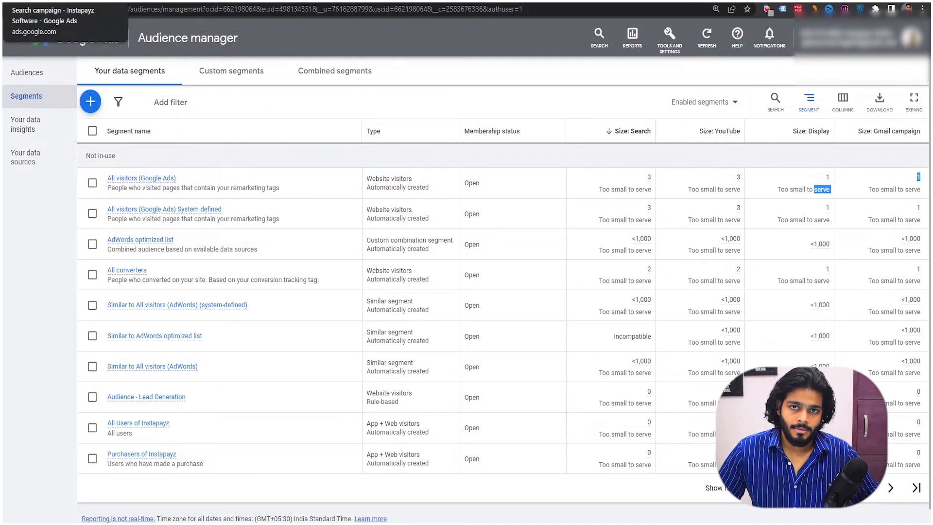
Return to the Search campaign draft and open the audience segments section of its campaign settings.
left_click(49, 1)
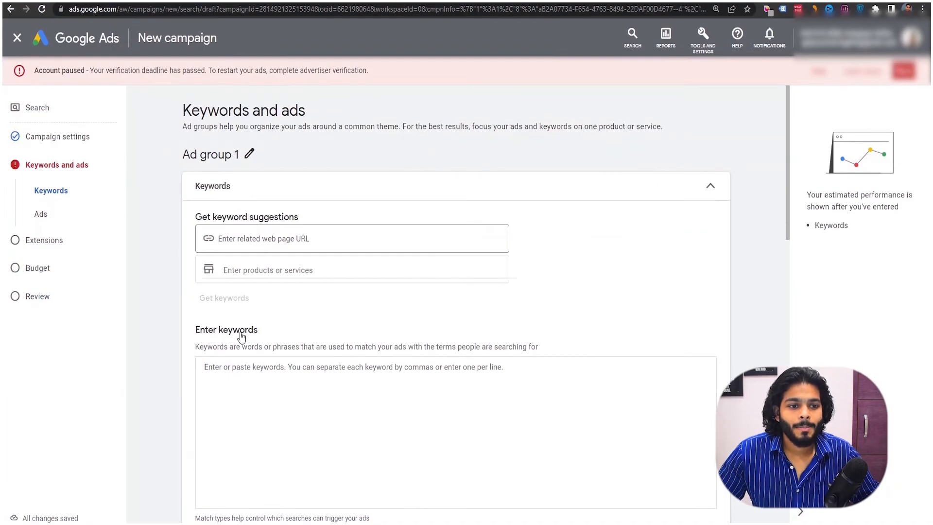
scroll(60, 145, "down", 1)
scroll(59, 141, "down", 2)
left_click(59, 137)
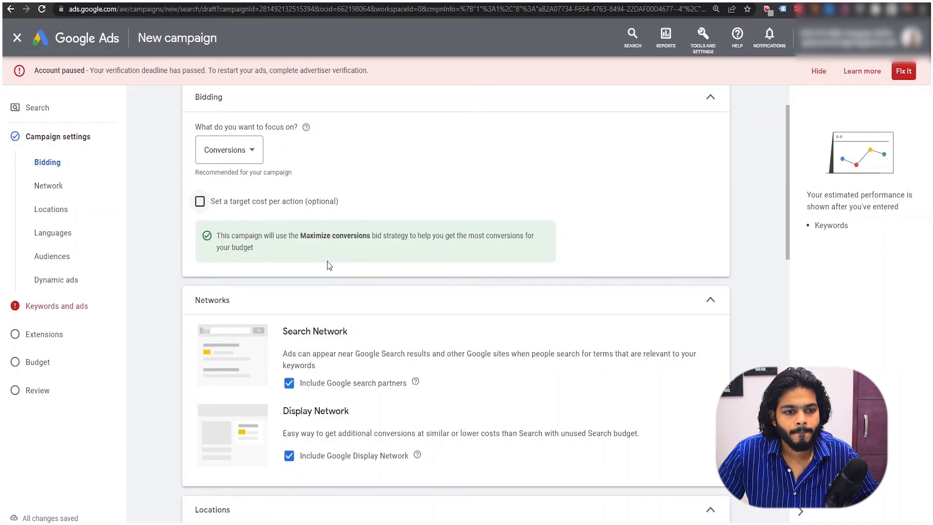
scroll(328, 261, "down", 5)
scroll(327, 261, "up", 2)
scroll(328, 261, "down", 3)
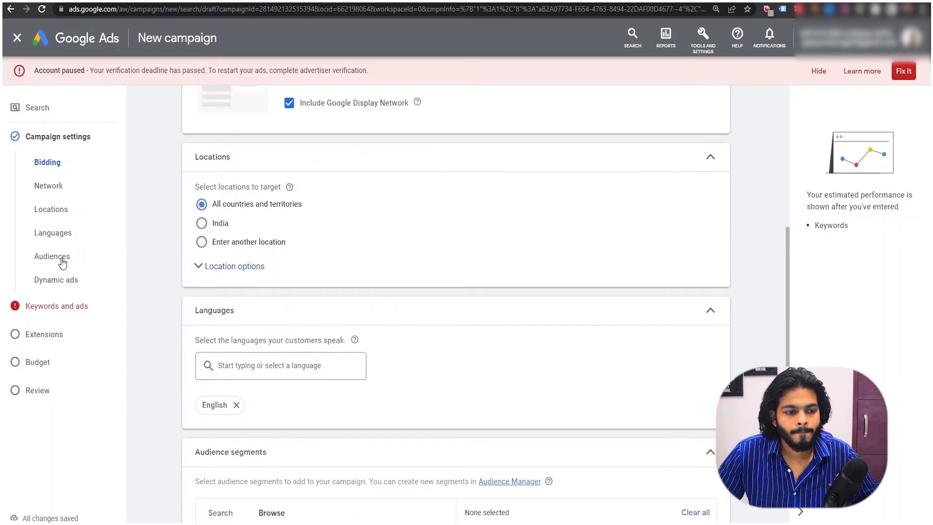
scroll(62, 262, "up", 5)
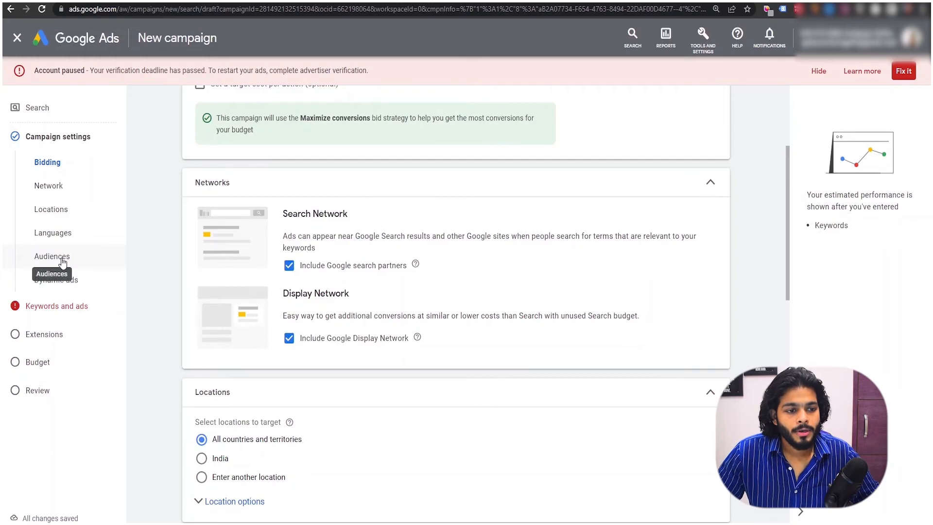
left_click(62, 261)
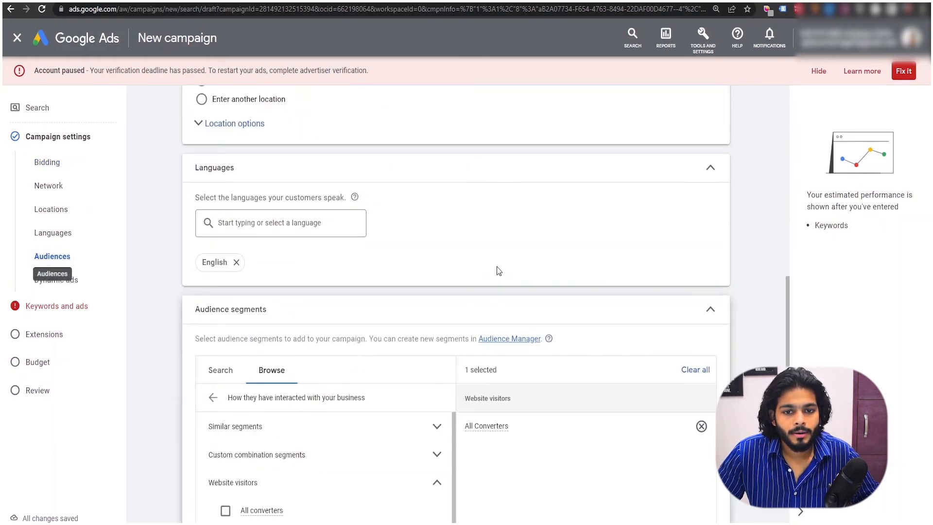
Set the campaign's audience targeting setting to Targeting instead of Observation, and continue to the keywords and ads stage.
left_click(701, 181)
scroll(690, 186, "down", 5)
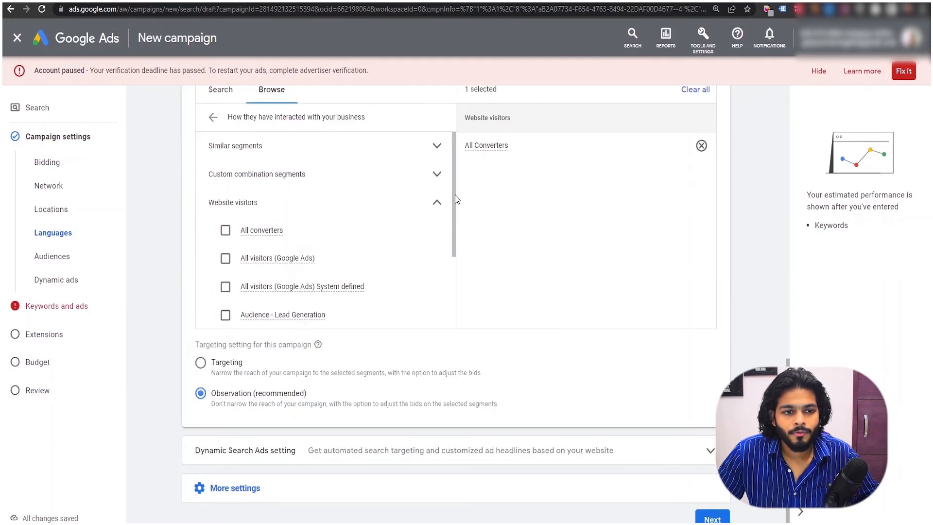
scroll(457, 199, "up", 1)
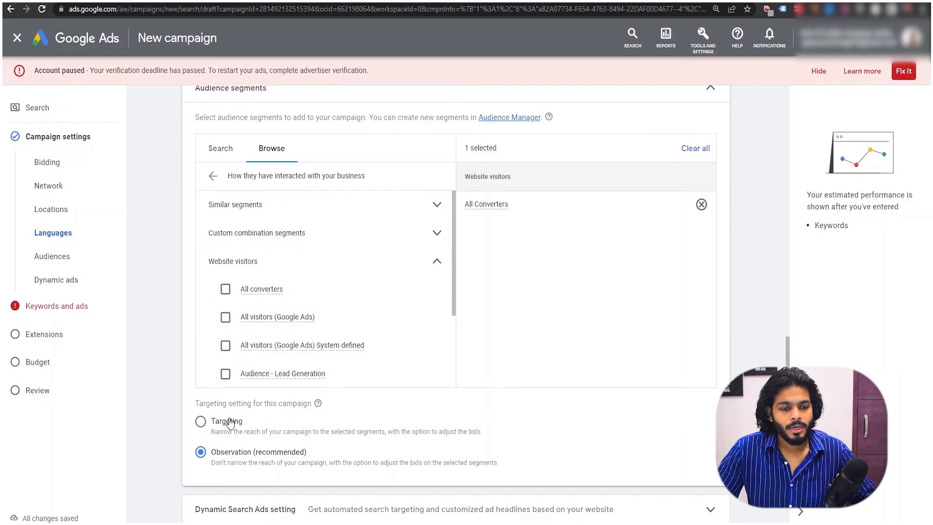
left_click_drag(197, 404, 340, 414)
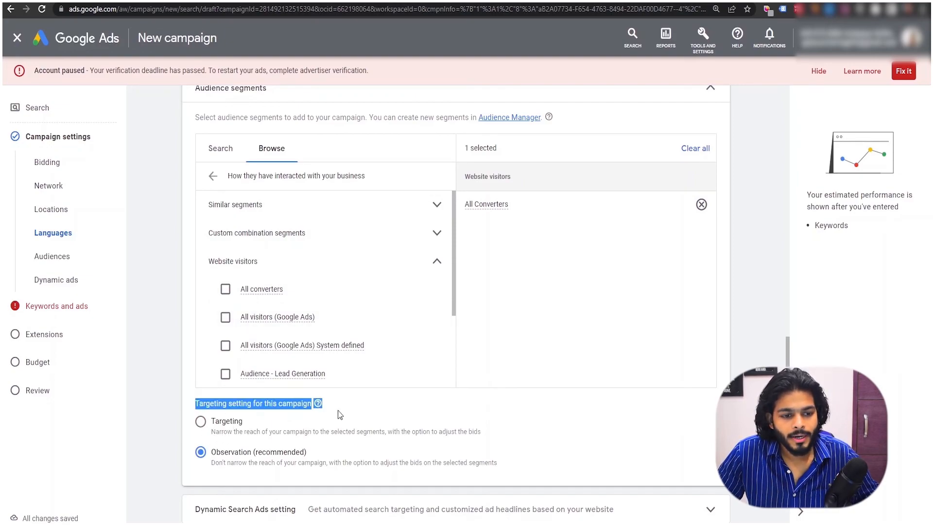
left_click(238, 426)
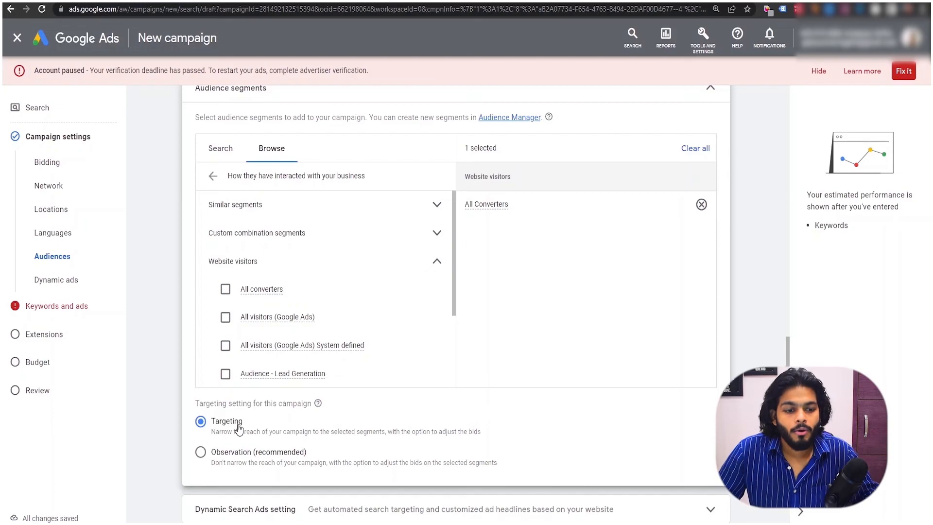
left_click(234, 457)
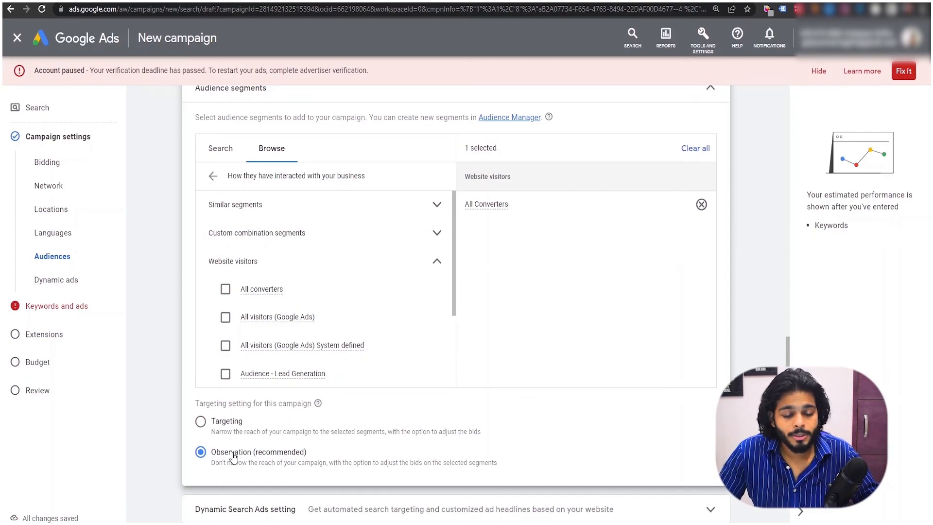
left_click(228, 427)
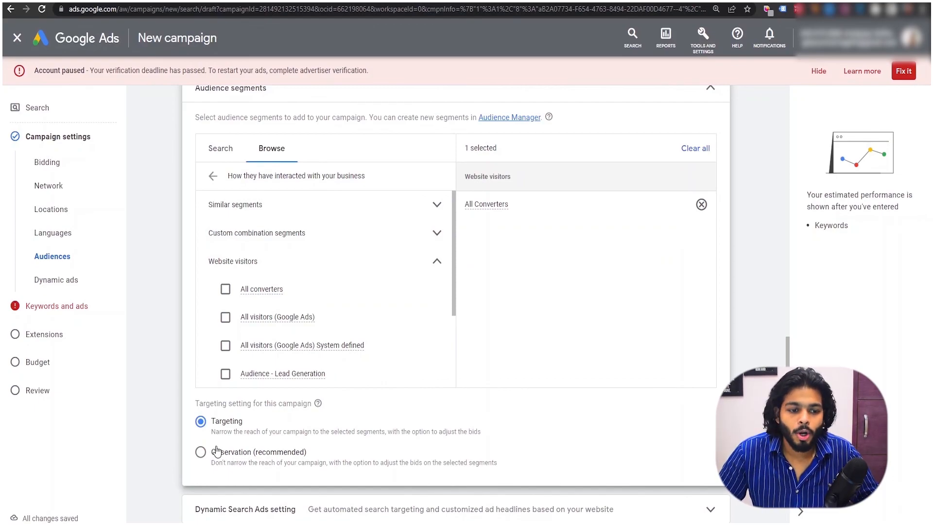
scroll(346, 414, "down", 2)
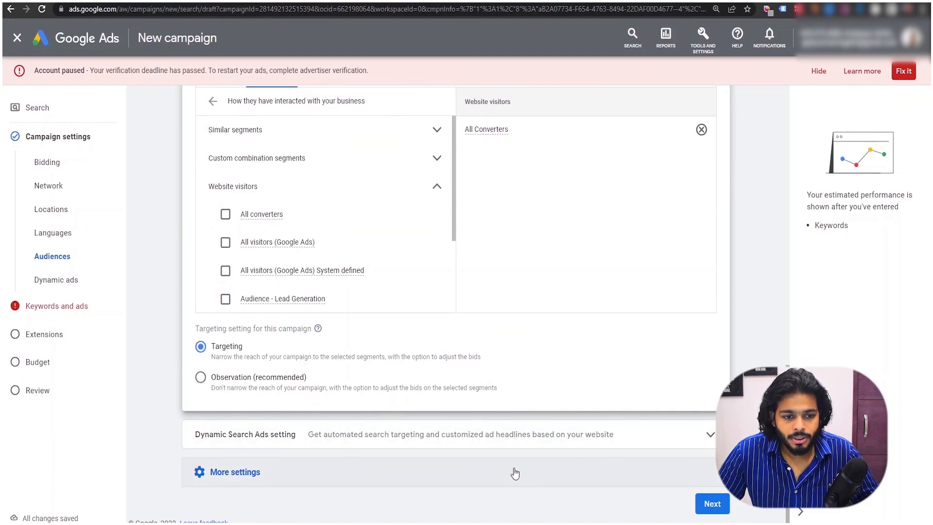
left_click(713, 504)
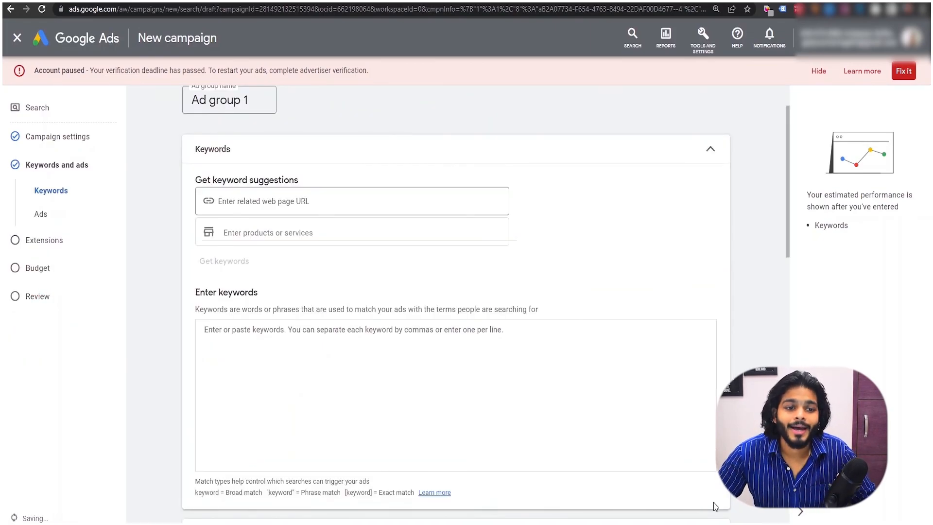